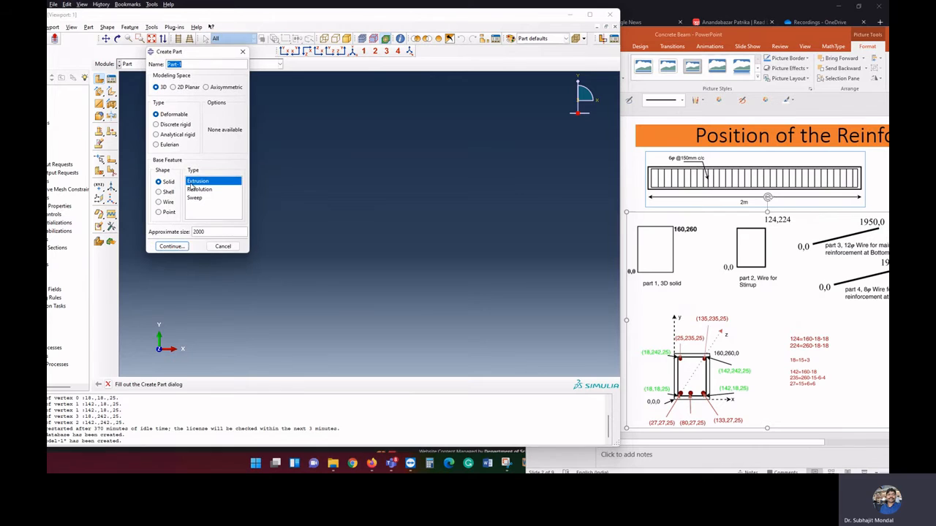
Start a 3D deformable solid extrusion part for the beam and sketch a rectangular section from 0,0 to 160,260
left_click(174, 246)
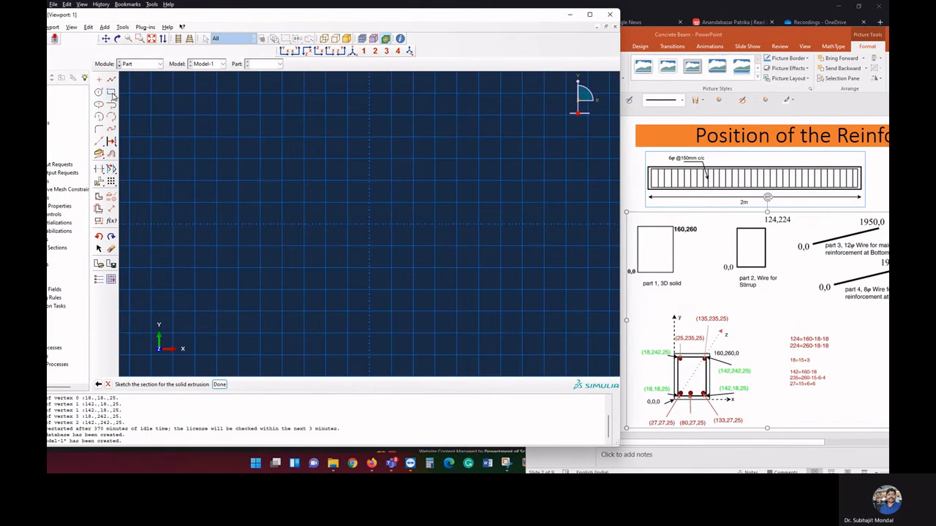
left_click(111, 93)
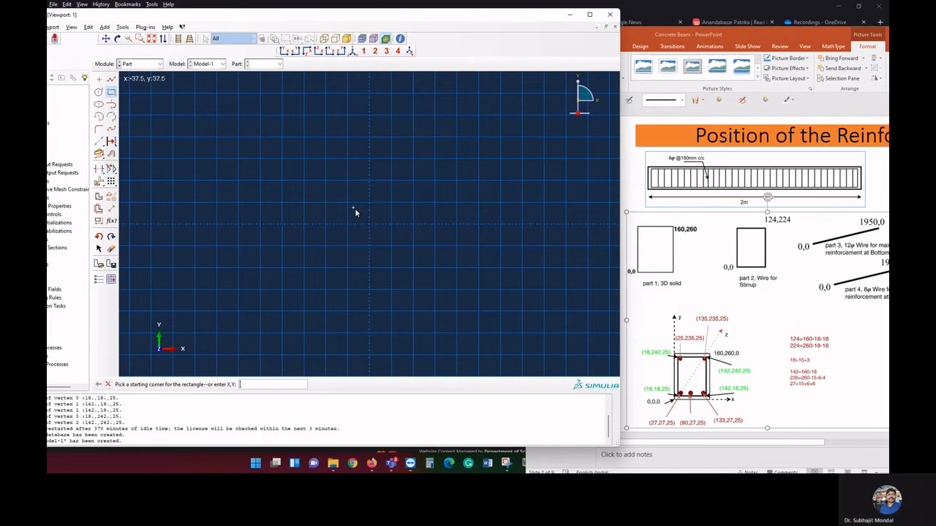
type("0,0")
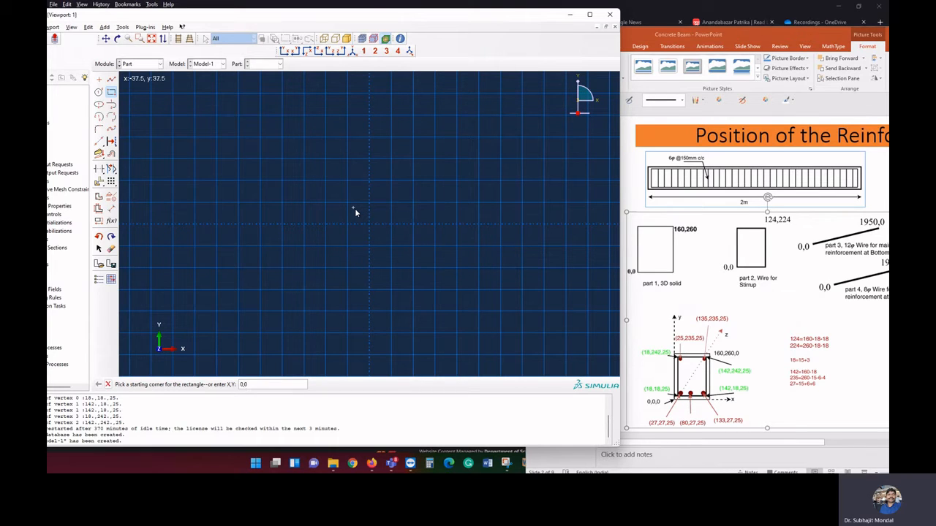
key("Return")
type("160,2")
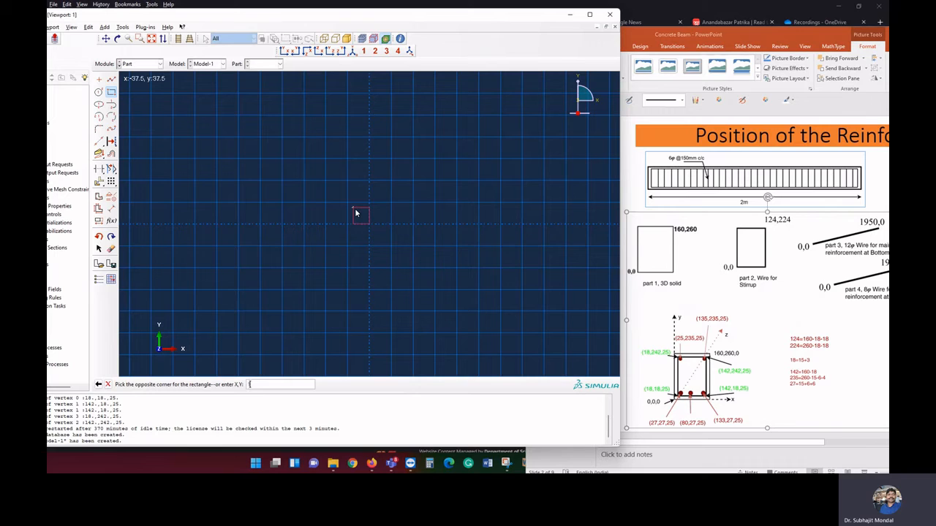
type("60")
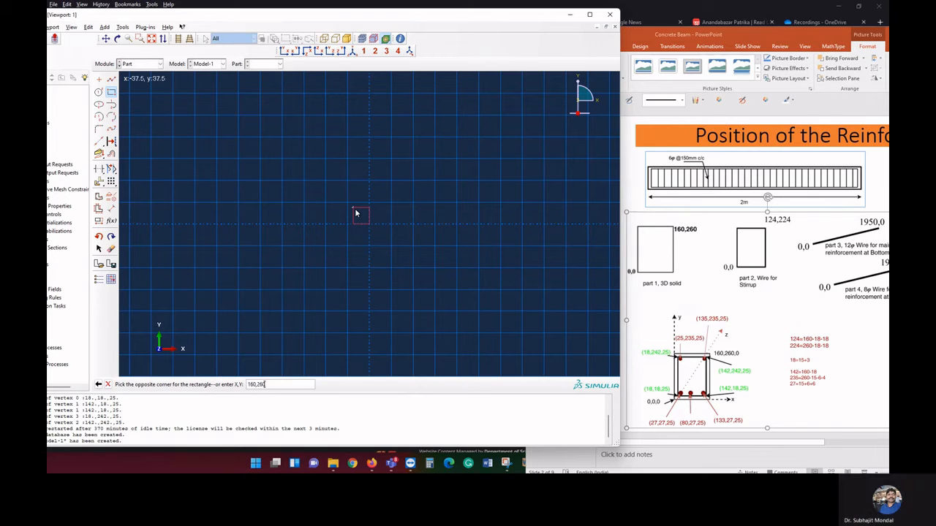
key("Return")
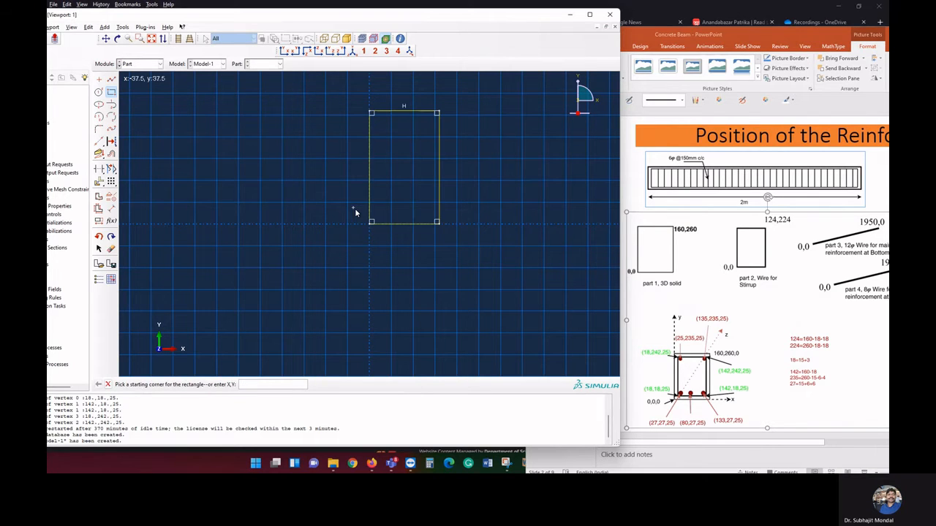
left_click(108, 384)
Finish the section sketch and extrude it to the full 2 m beam length
left_click(219, 384)
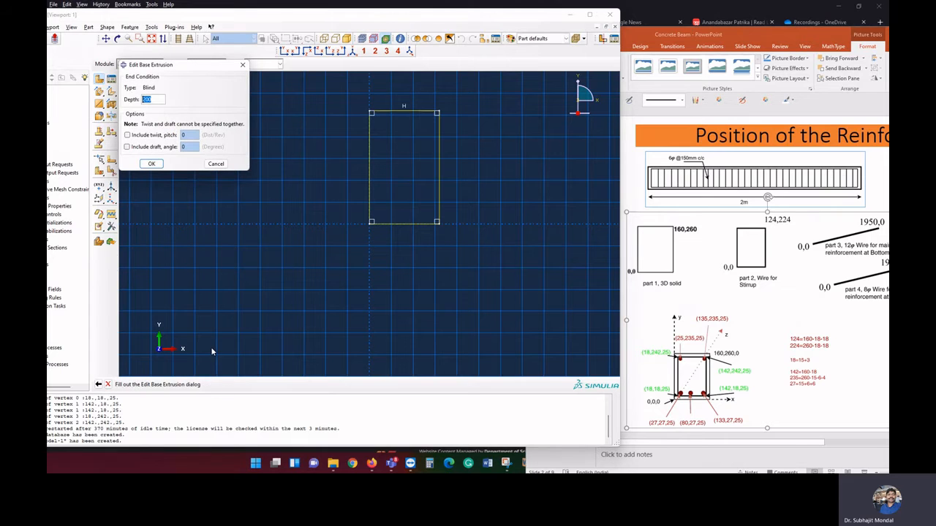
type("200")
key("Return")
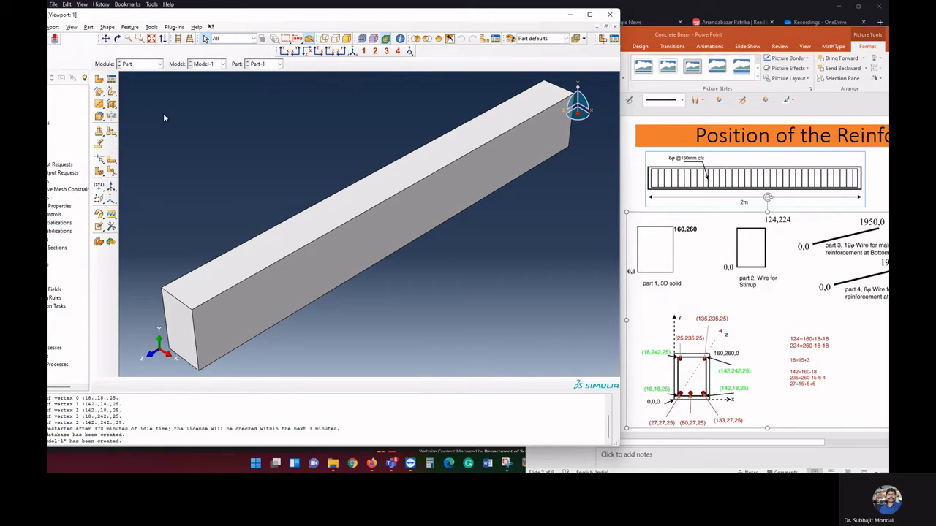
Create a 3D deformable planar wire part for the stirrup as a rectangle from 0,0 to 124,224
left_click(99, 79)
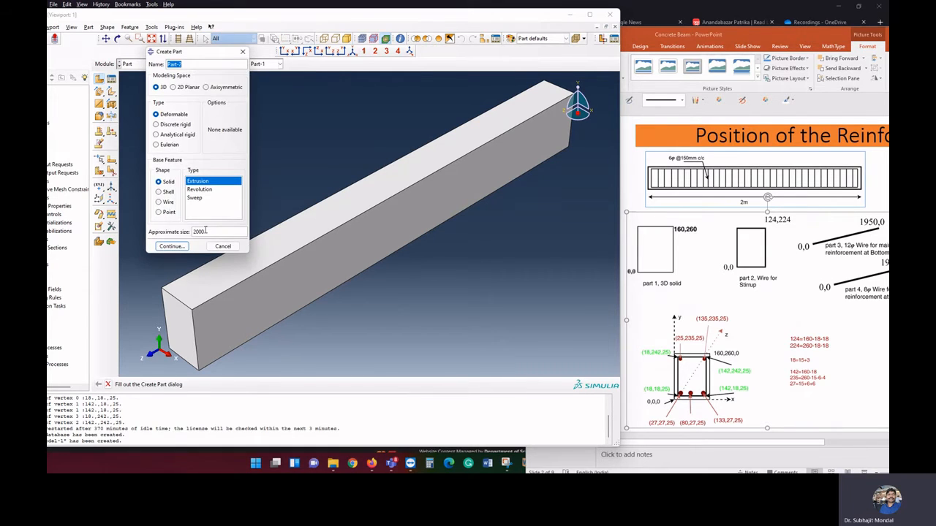
left_click(168, 202)
left_click(171, 247)
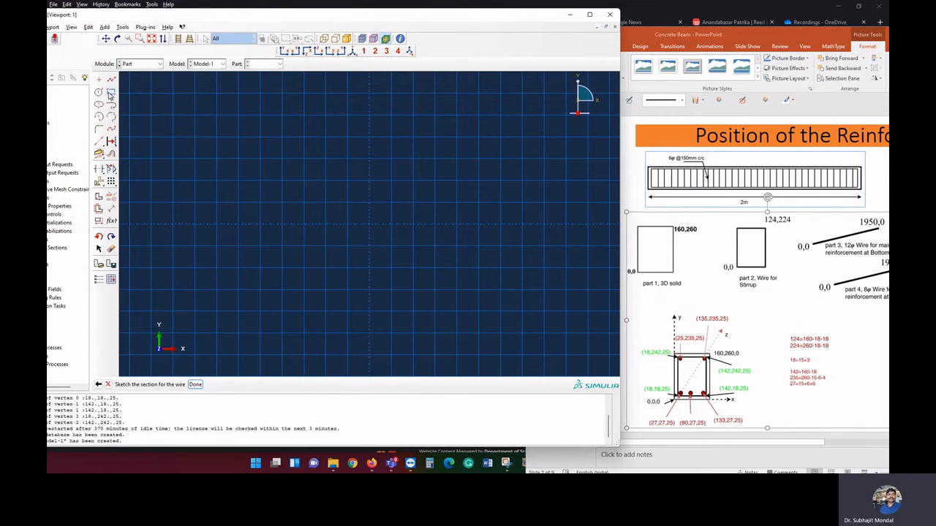
left_click(111, 93)
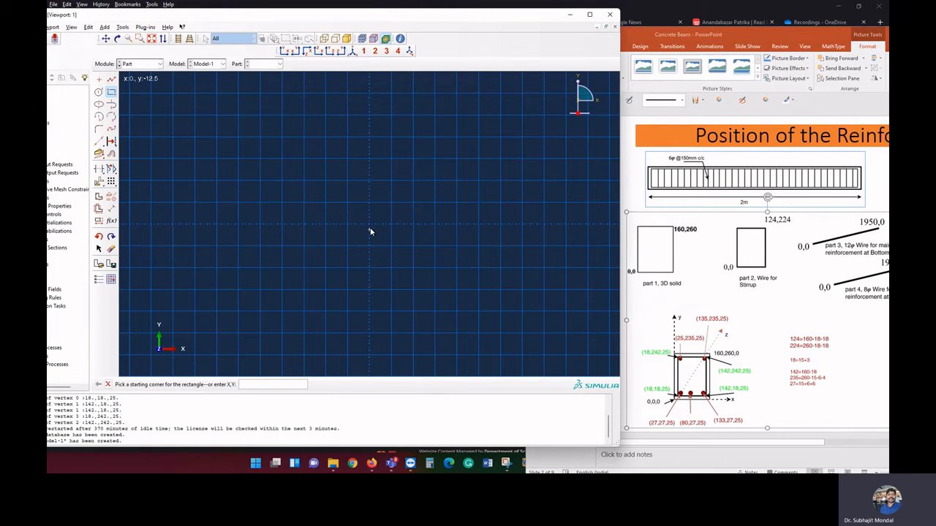
type("0,0")
key("Return")
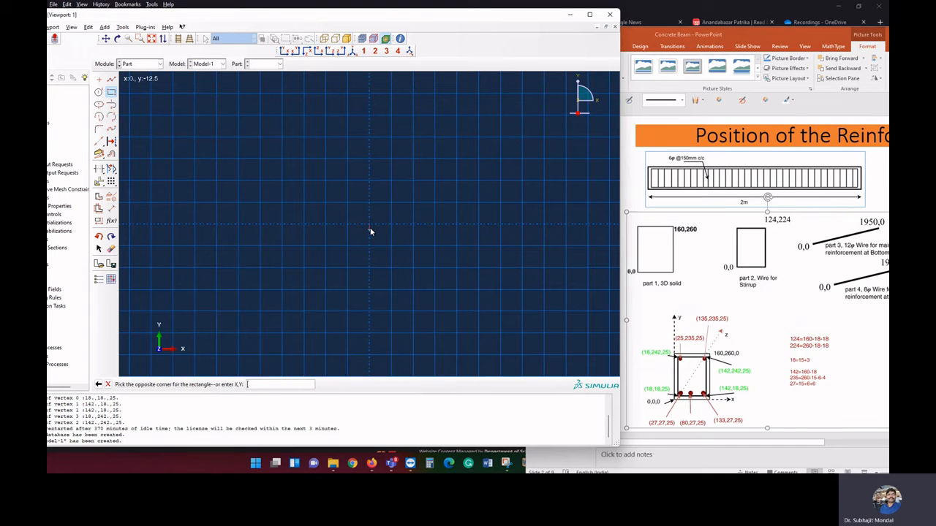
type("124,224")
key("Return")
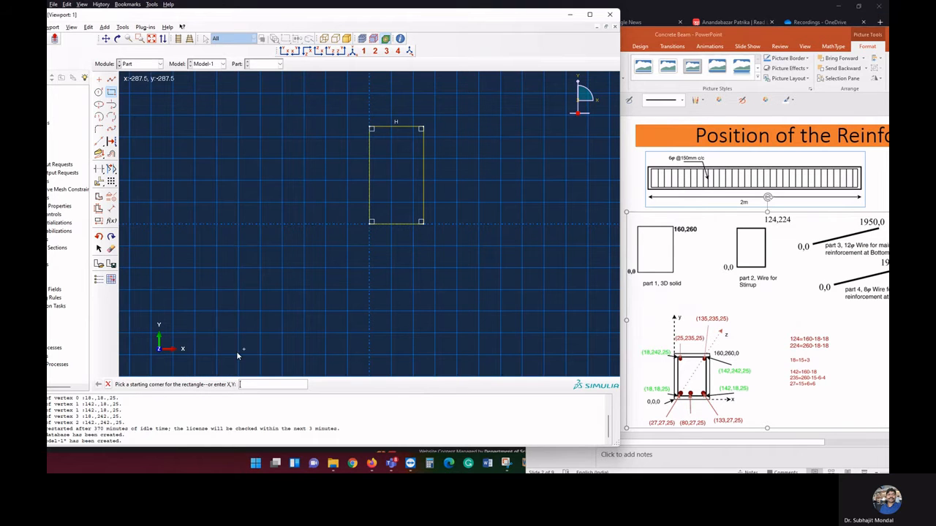
left_click(108, 385)
left_click(195, 384)
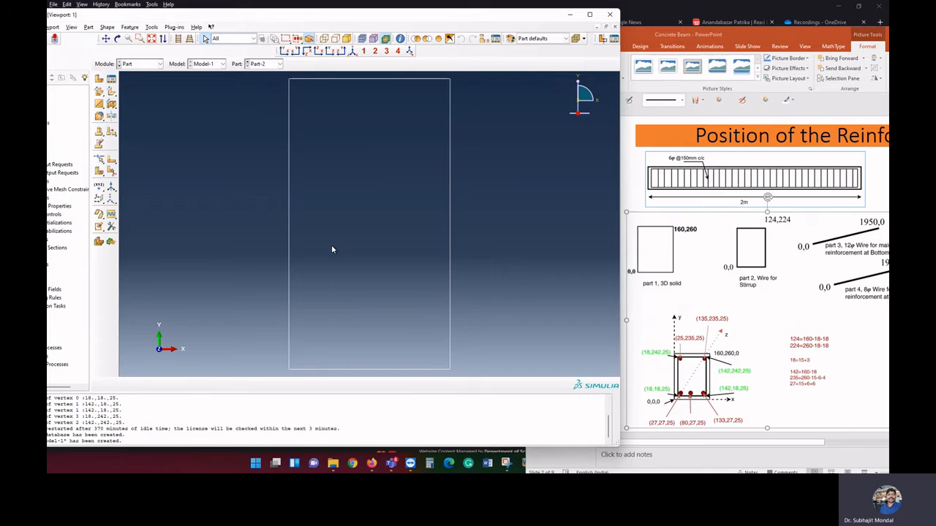
Create a 3D planar wire part for the 12φ bottom main reinforcement as a line from 0,0 to 1950,0
left_click(99, 81)
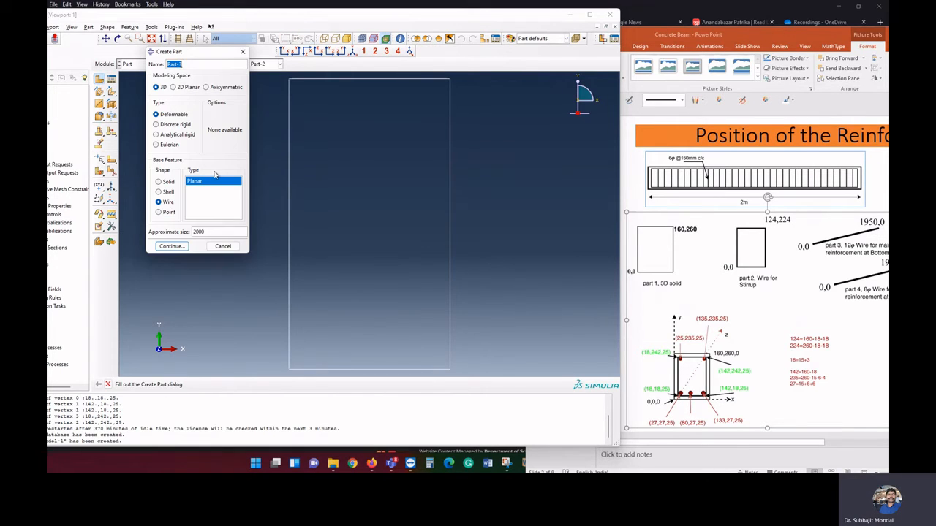
left_click(176, 247)
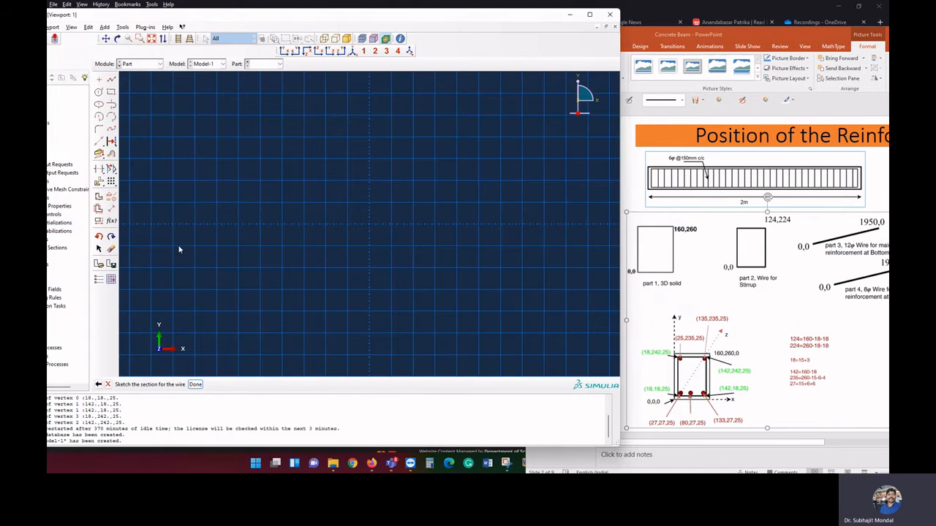
left_click(111, 81)
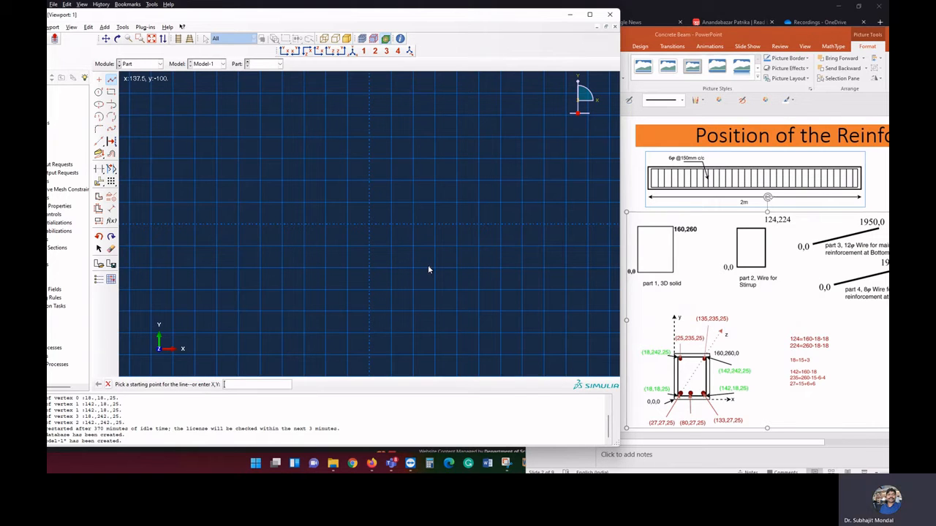
type("0,0")
key("Return")
type("195")
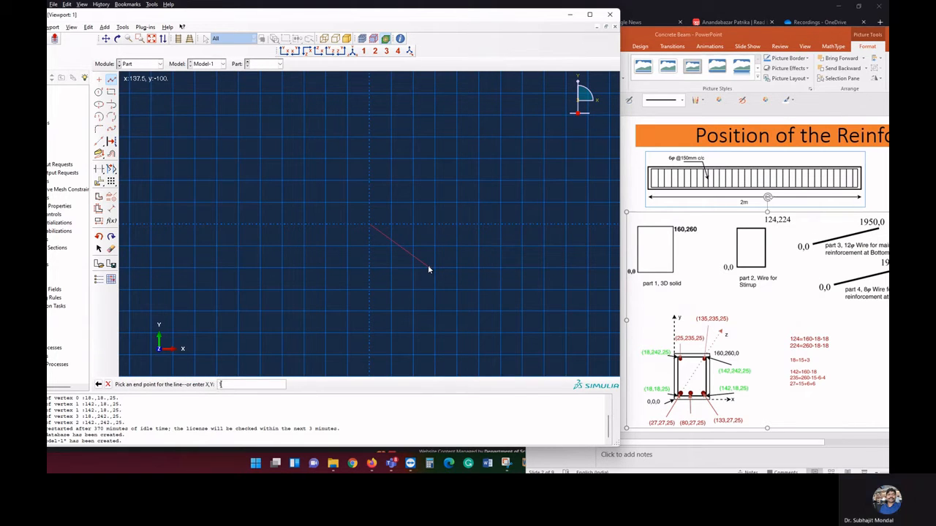
type("0,0")
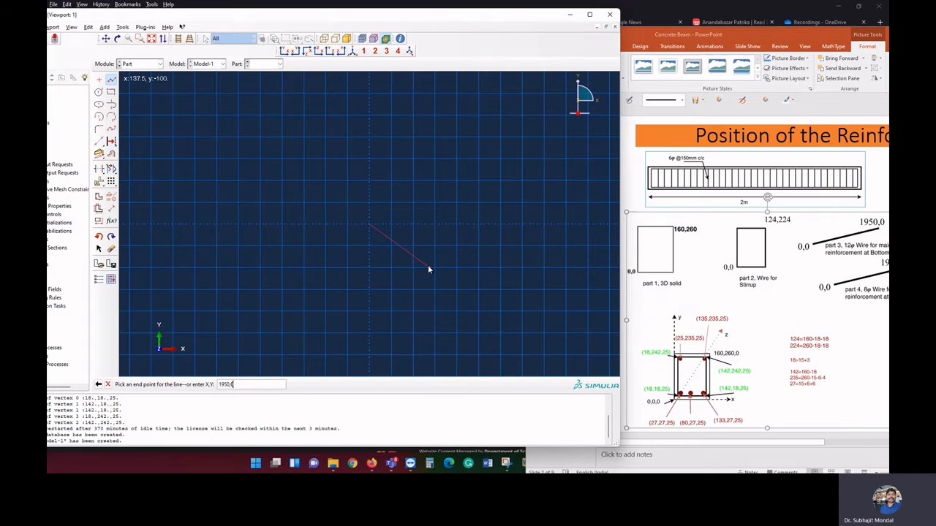
key("Return")
key("Escape")
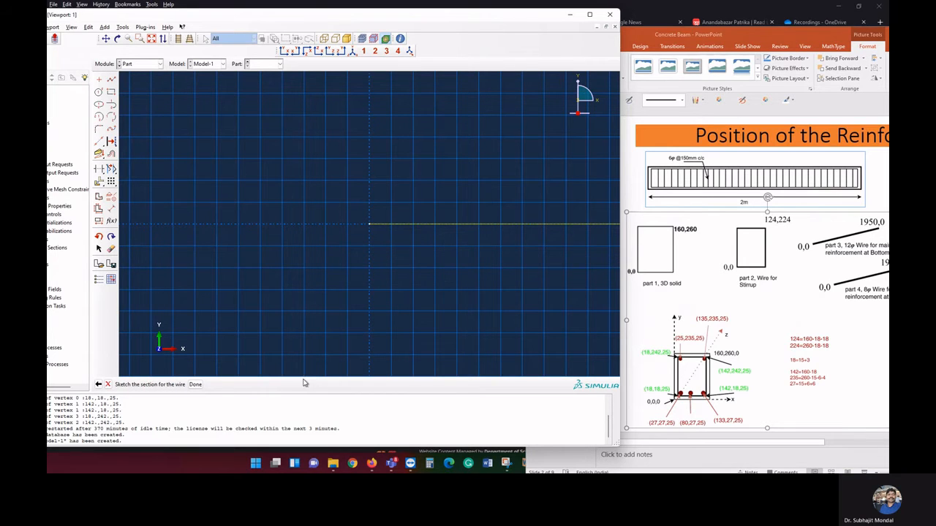
left_click(195, 385)
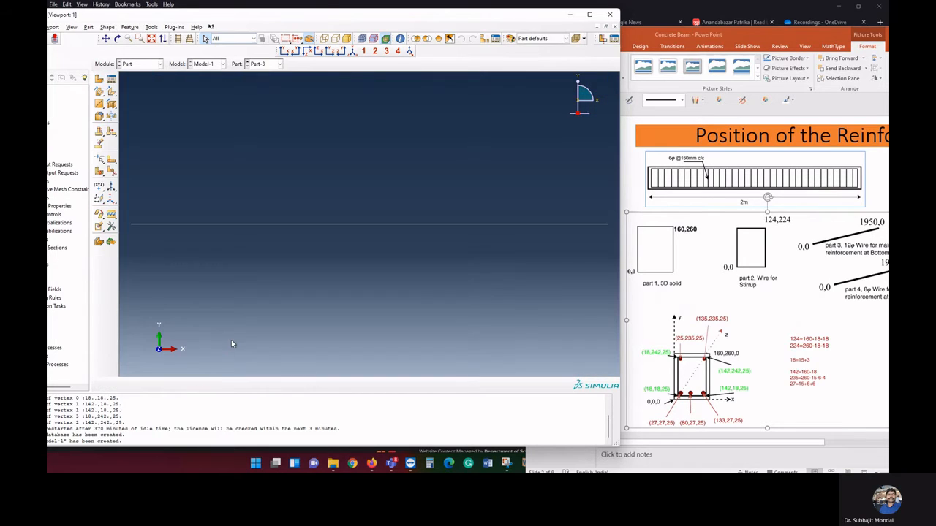
Create another 3D planar wire part, for the 8φ reinforcement, as a line from 0,0 to 1950,0
left_click(98, 82)
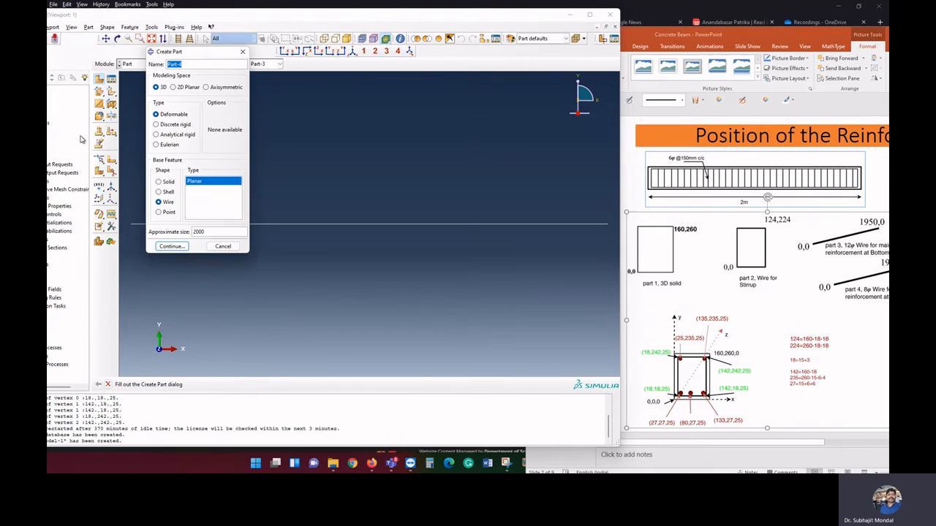
left_click(172, 247)
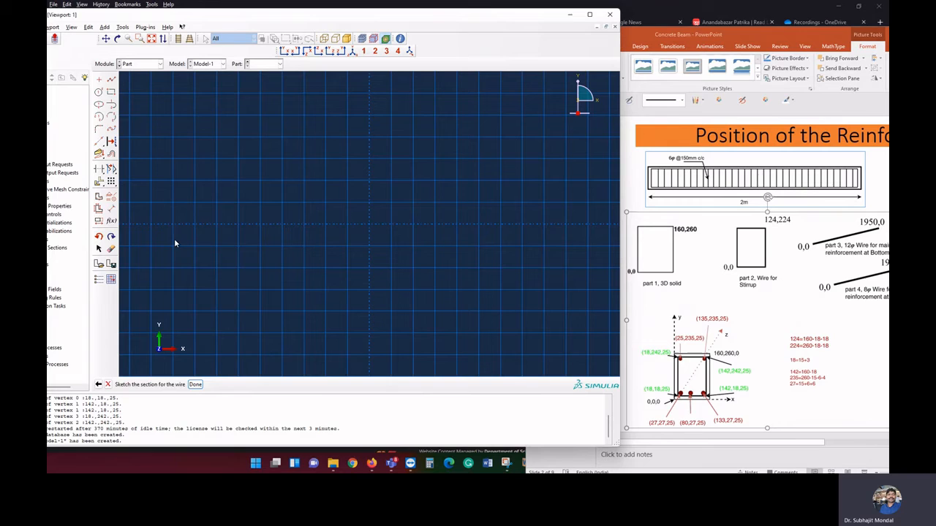
left_click(110, 80)
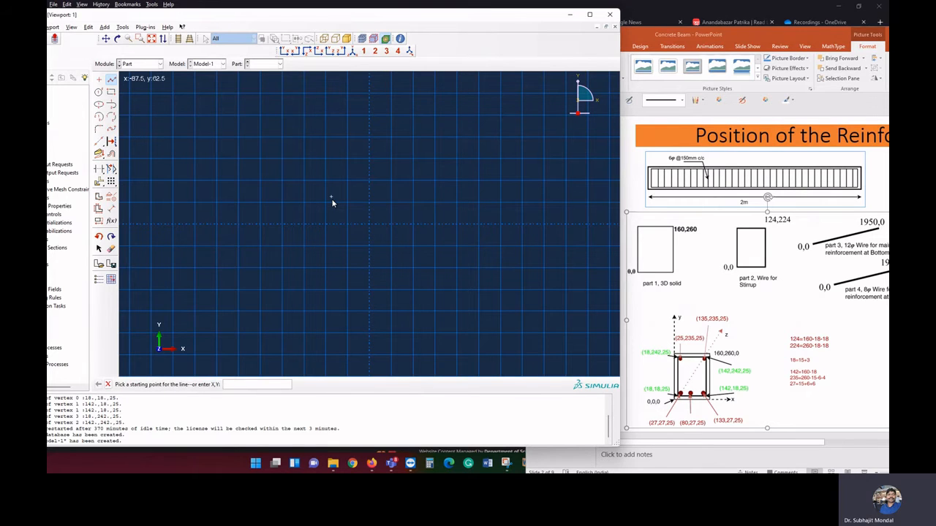
type("0,0")
key("Return")
type("1")
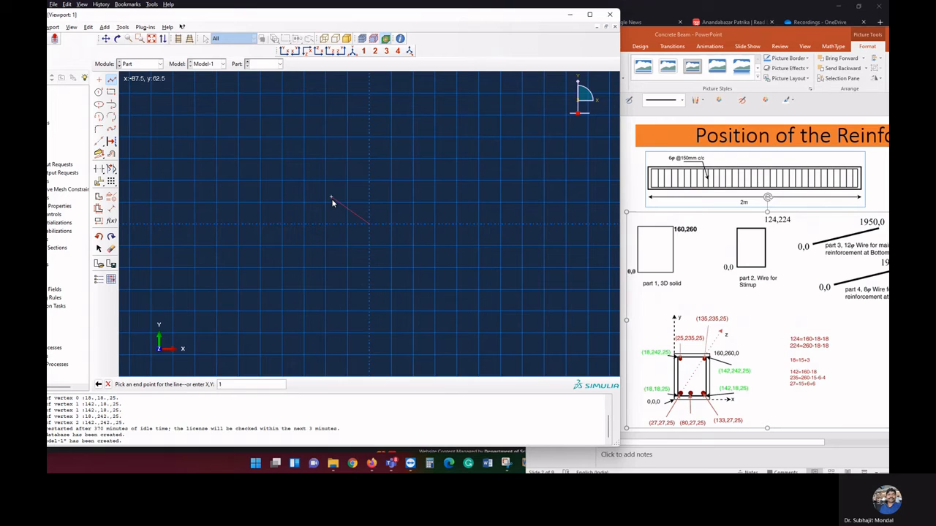
type("950,0")
key("Return")
key("Escape")
left_click(195, 385)
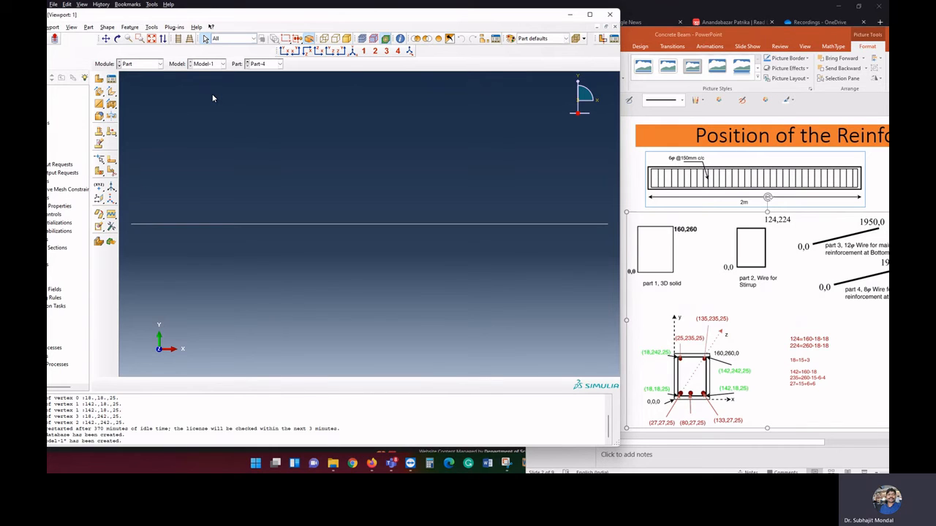
Switch to the Assembly module and add an independent (mesh on instance) instance of the solid beam, Part-1
left_click(147, 66)
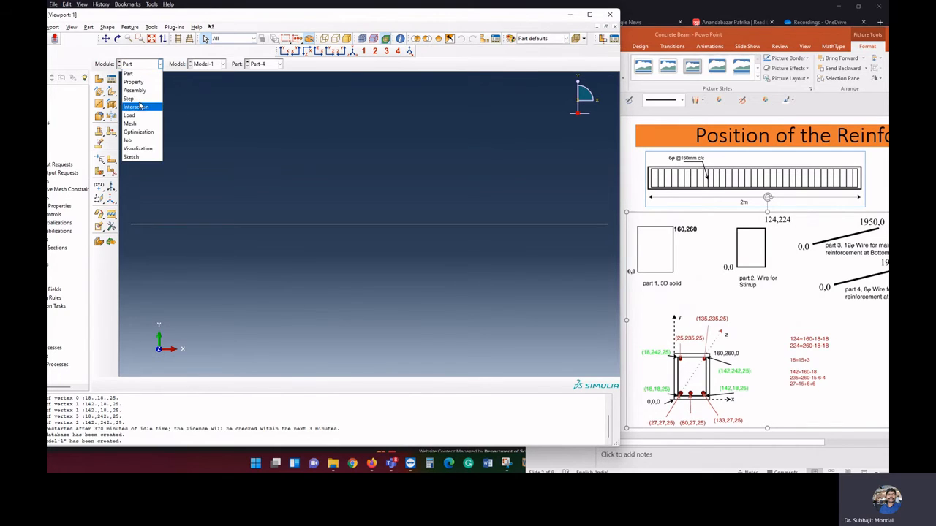
left_click(143, 93)
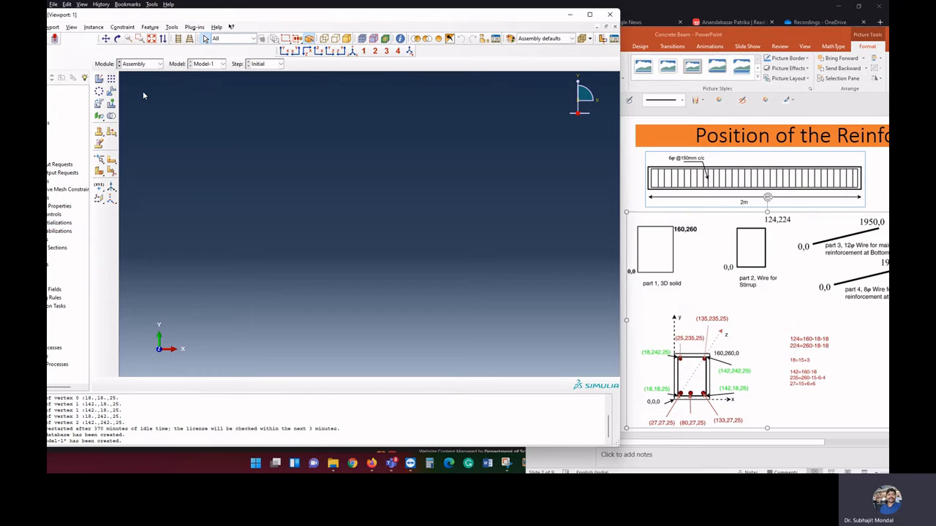
left_click(99, 78)
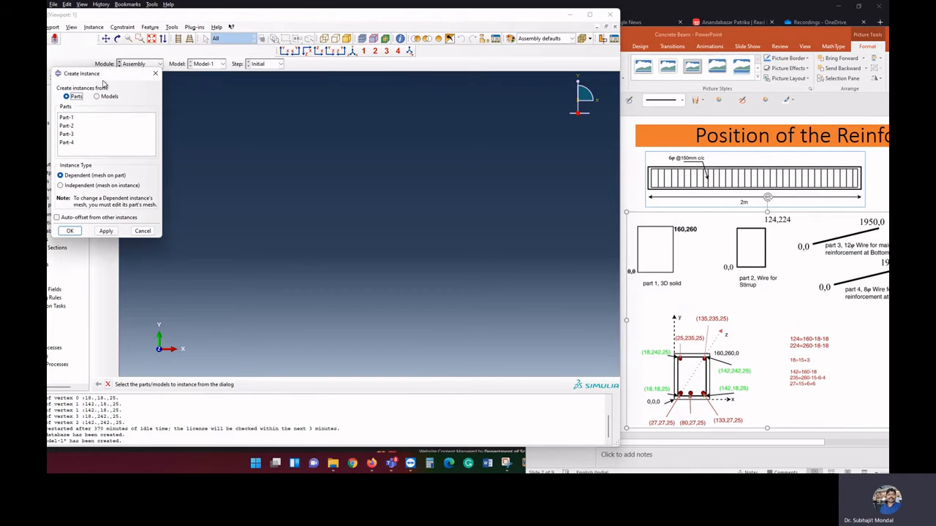
left_click(68, 118)
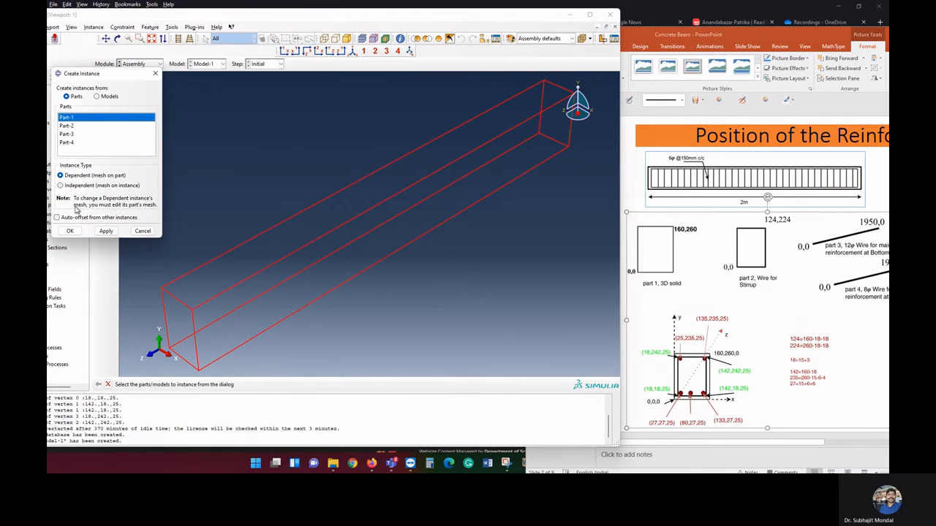
left_click(94, 185)
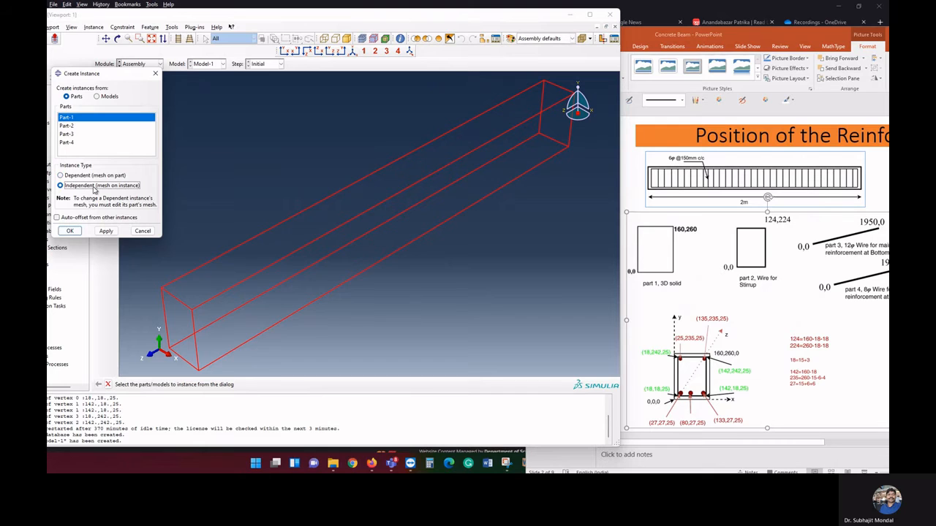
left_click(71, 231)
Add dependent (mesh on part) instances of the stirrup and both reinforcement wires, Part-2, Part-3 and Part-4, to the assembly
left_click(101, 79)
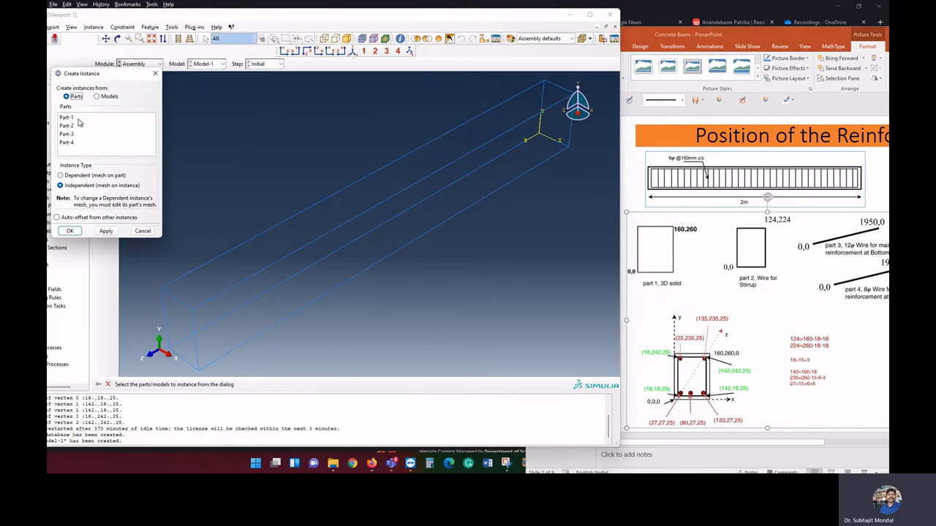
left_click(77, 126)
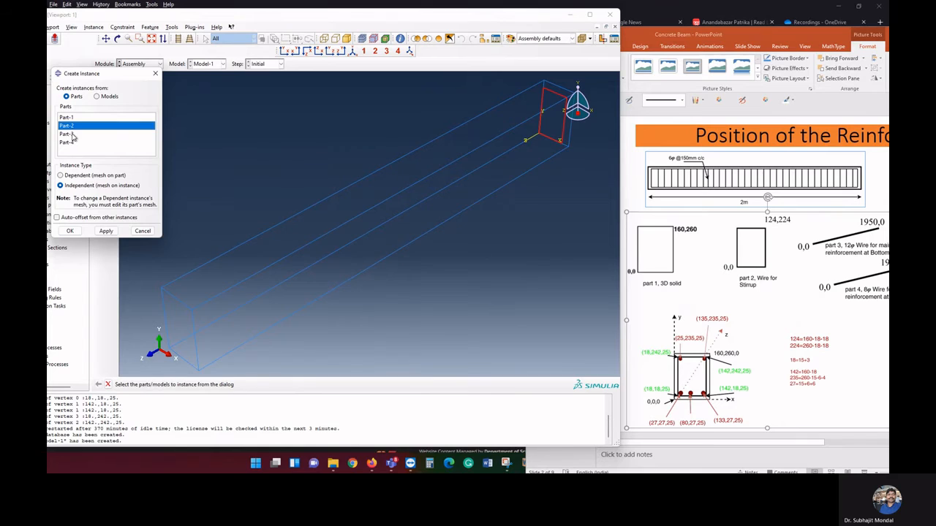
left_click(68, 134, "ctrl")
left_click(72, 142, "ctrl")
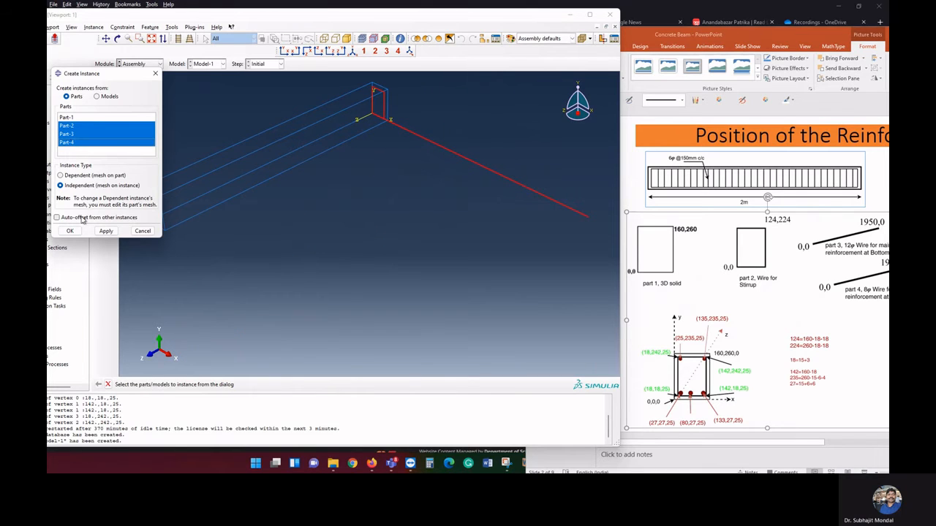
left_click(78, 177)
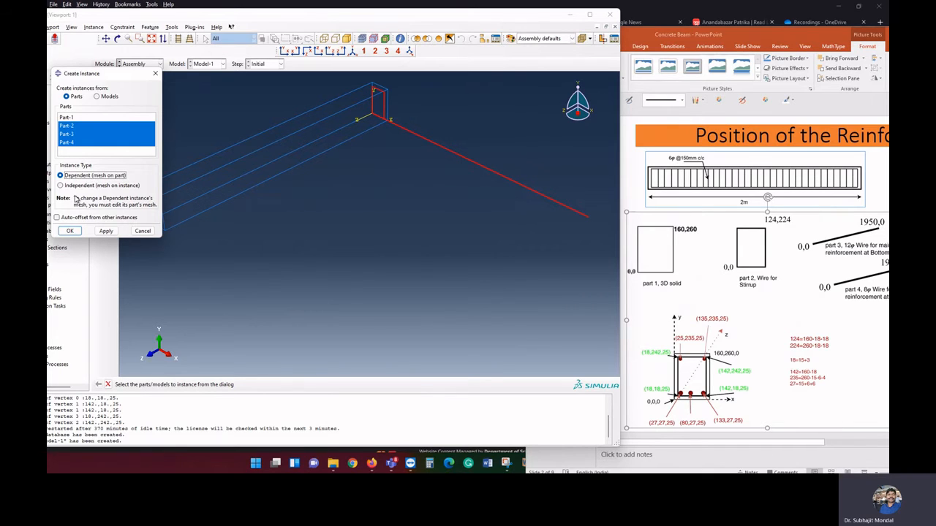
left_click(72, 231)
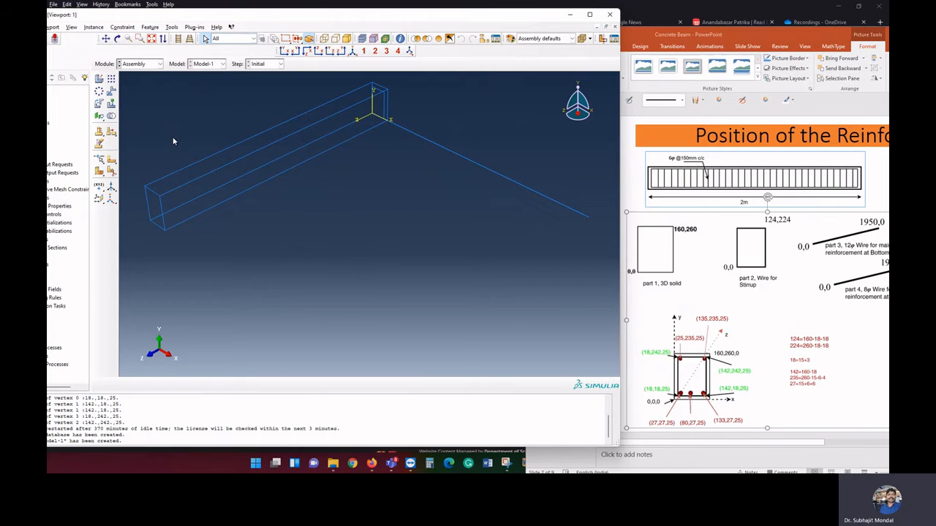
Translate the stirrup instance Part-2-1 from the origin corner to the end point 18,18,25
left_click(97, 27)
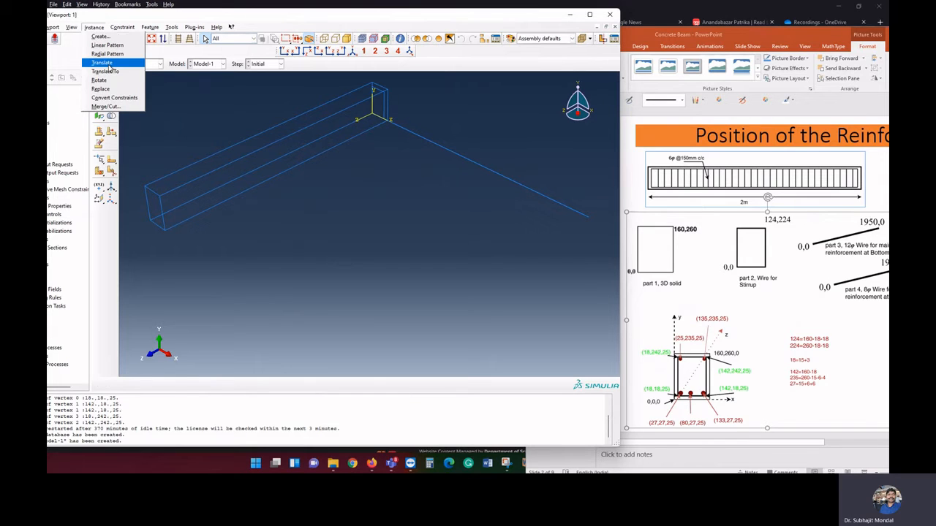
left_click(102, 63)
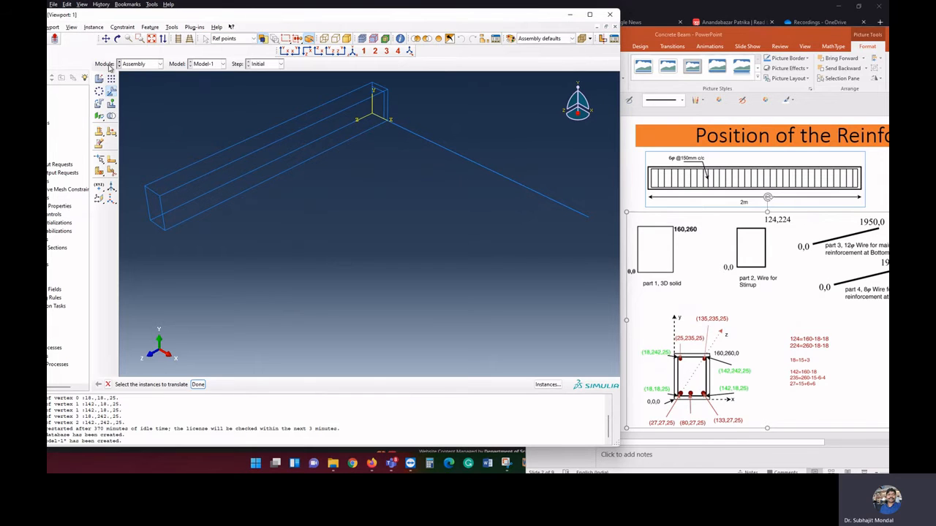
left_click(548, 385)
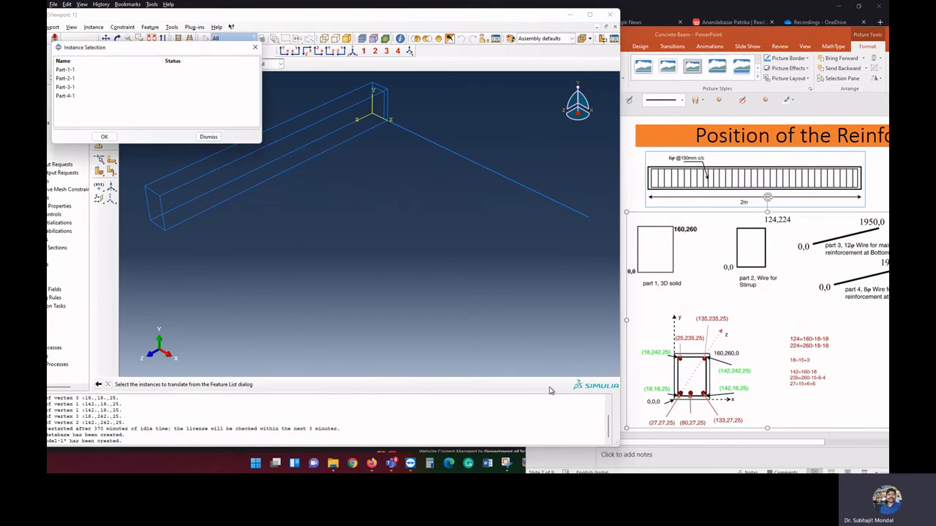
left_click(70, 79)
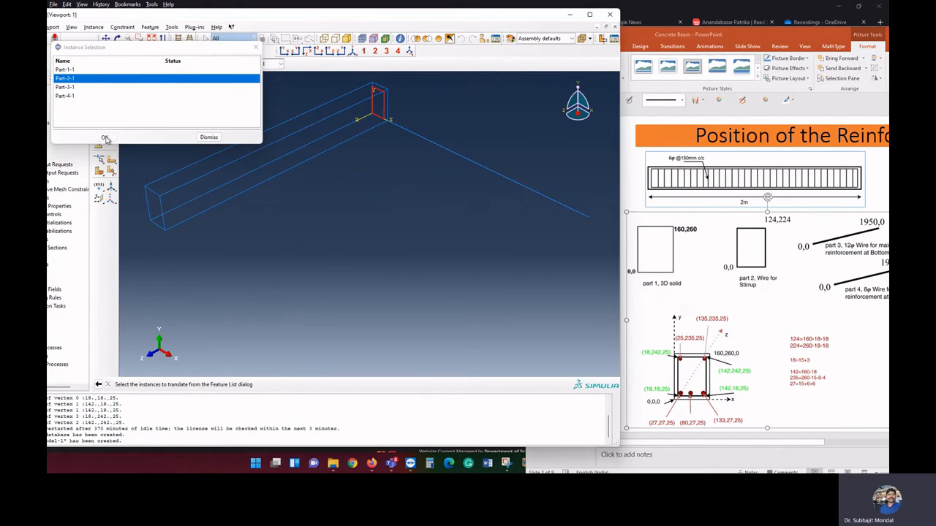
left_click(105, 139)
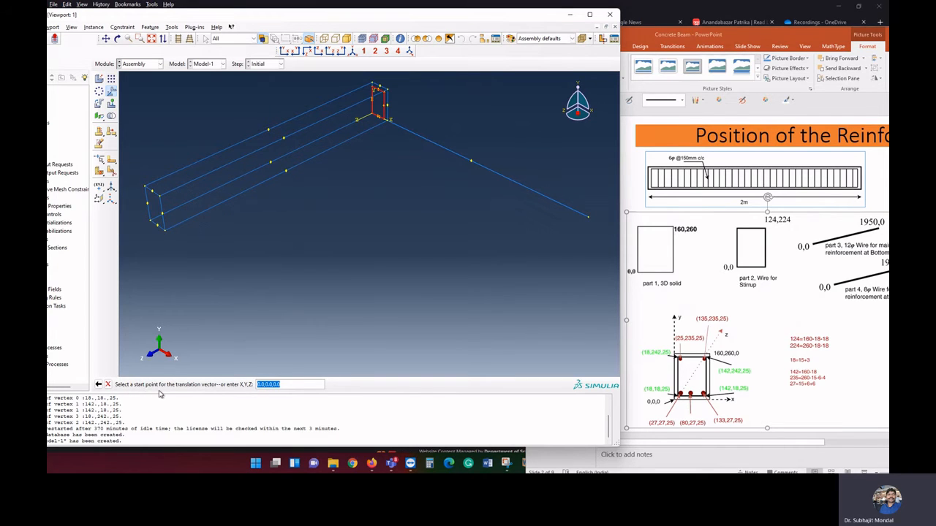
left_click(374, 115)
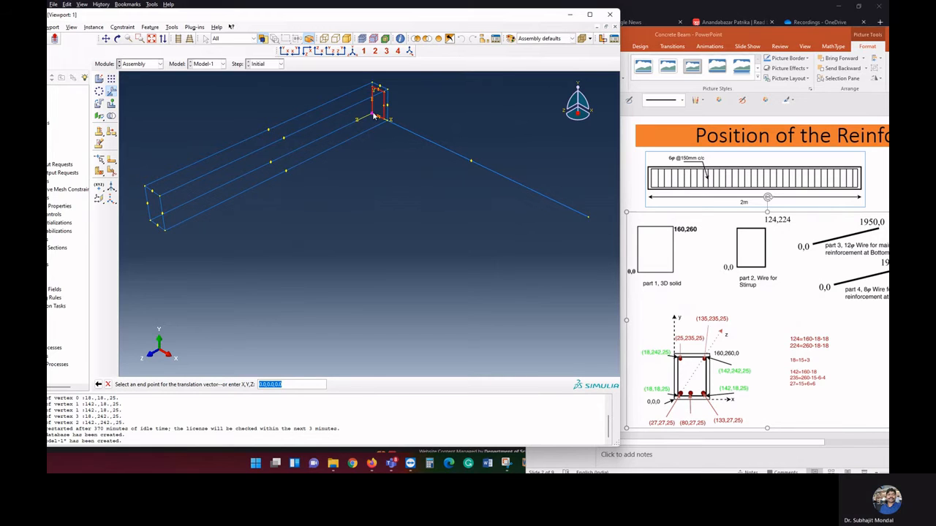
type("18")
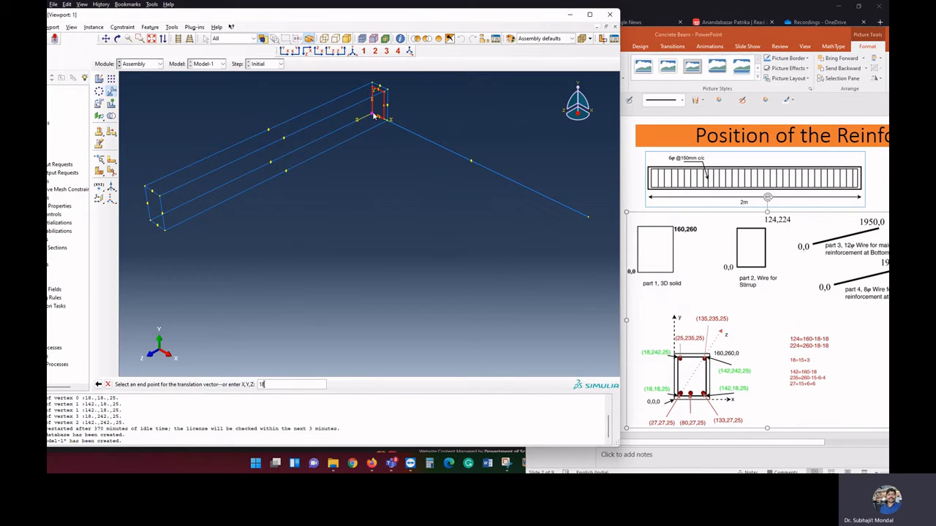
type(",18,25")
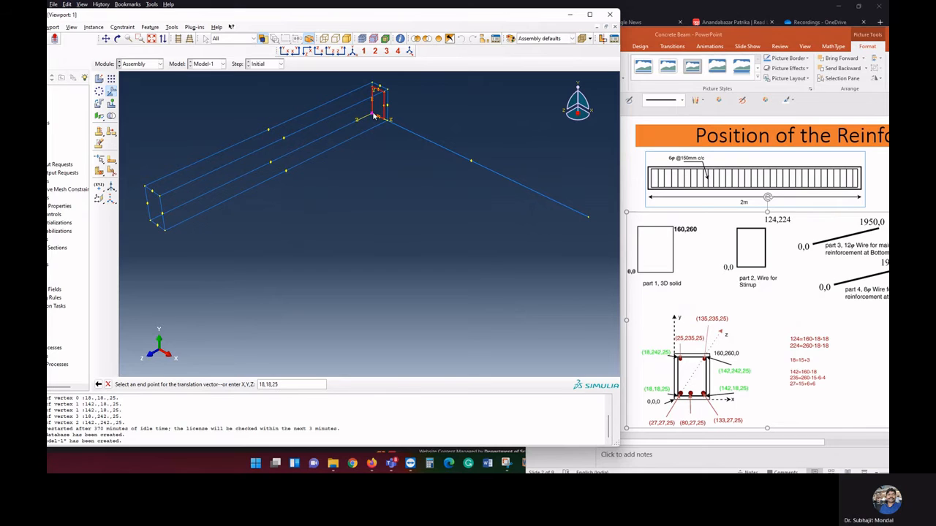
key("Return")
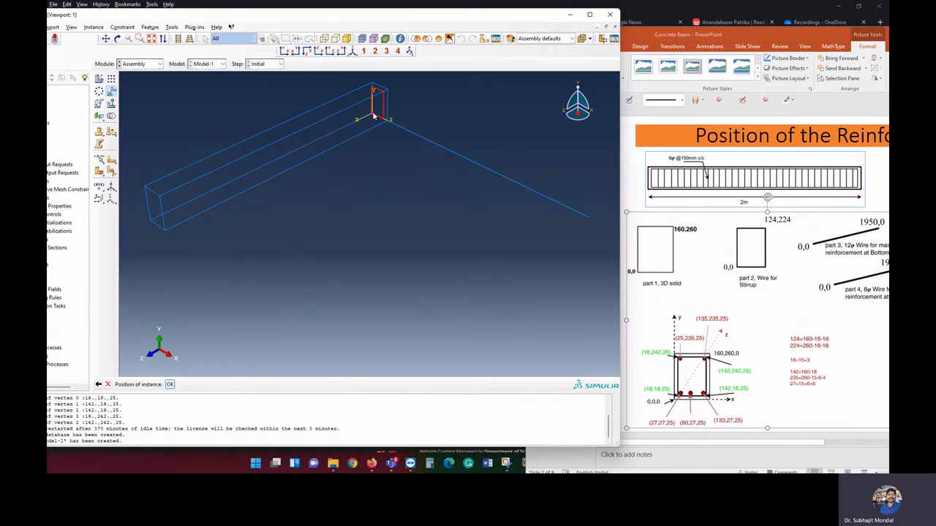
left_click(167, 384)
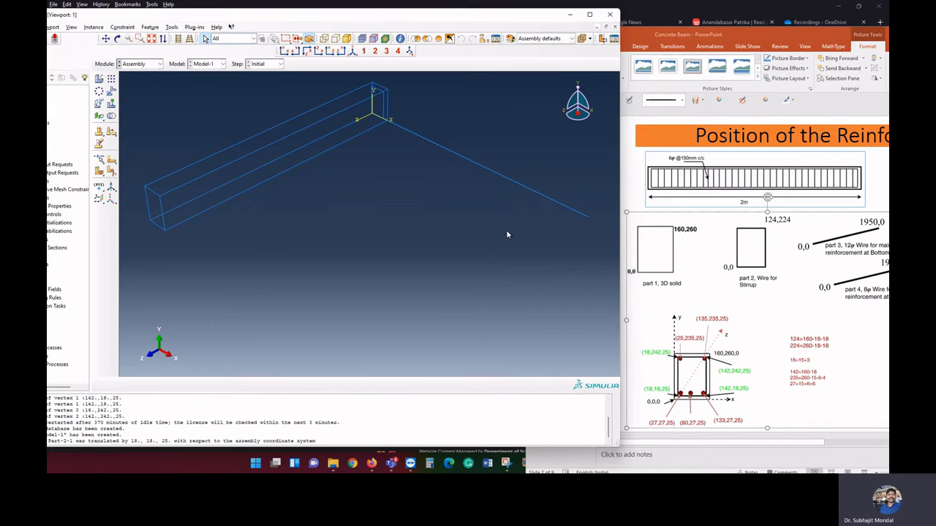
left_click(117, 38)
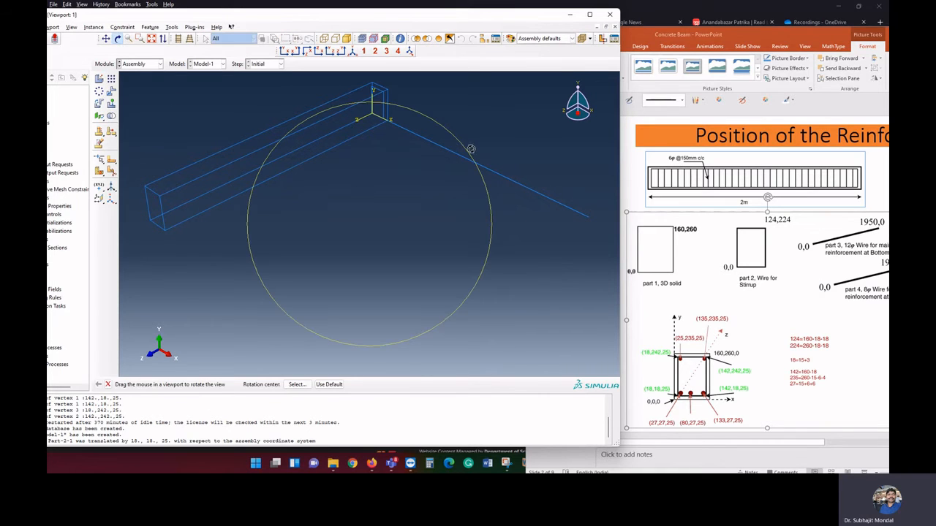
left_click_drag(473, 146, 375, 167)
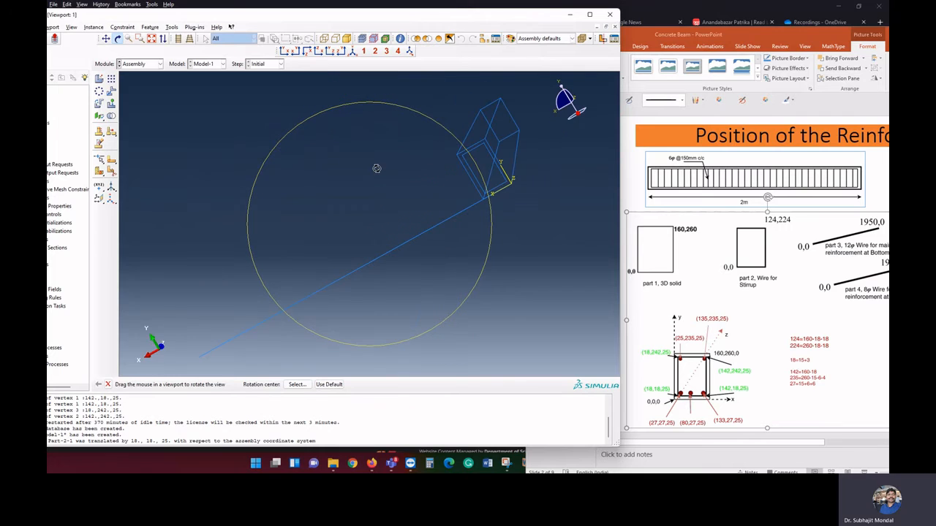
left_click(352, 50)
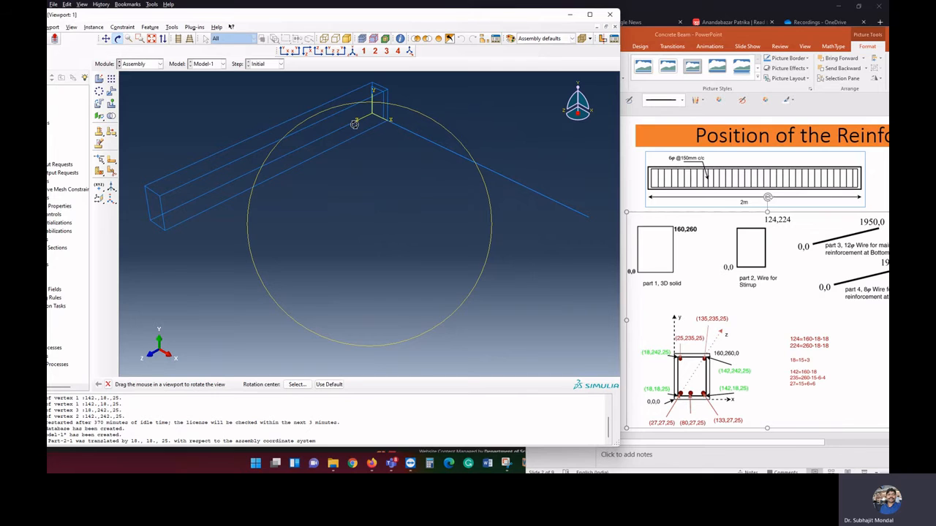
Rotate the bottom reinforcement instance Part-3-1 by -90 degrees about the axis from 0,0,0 to 0,1,0
left_click(95, 27)
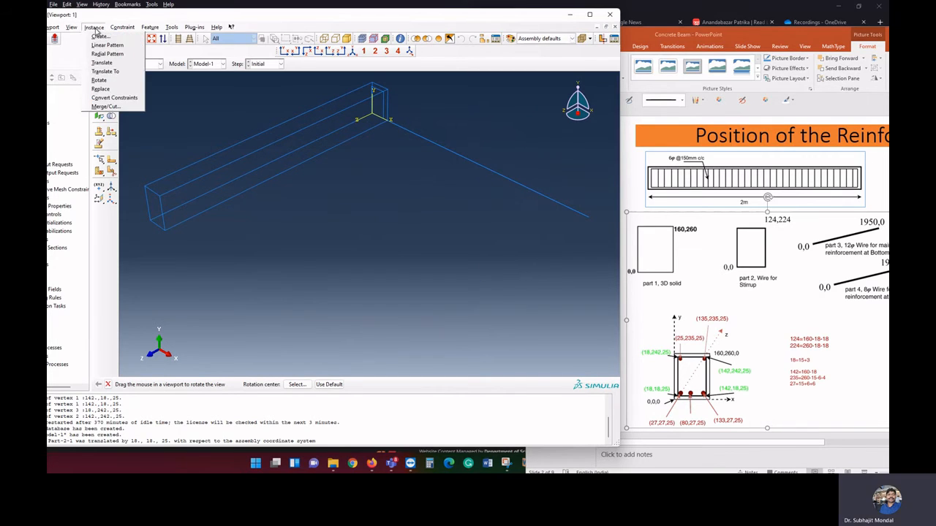
left_click(99, 80)
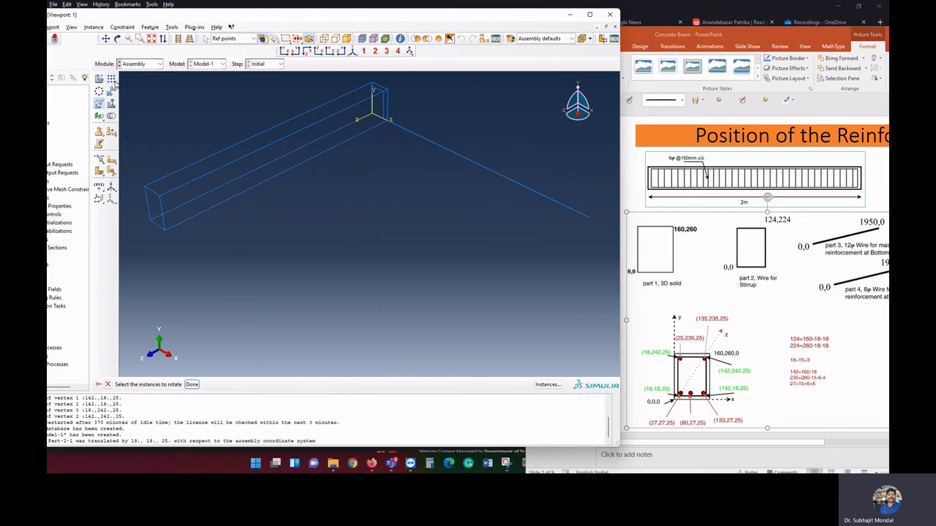
left_click(547, 386)
left_click(78, 88)
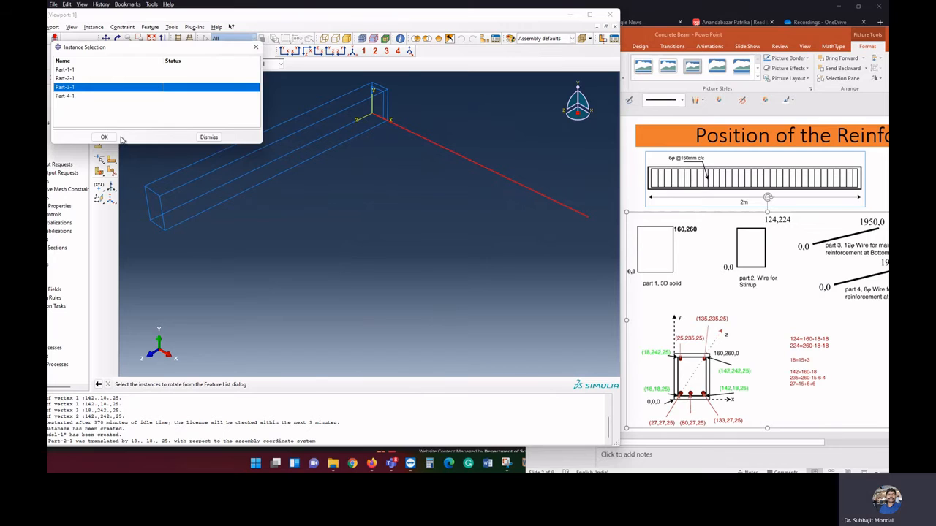
left_click(105, 137)
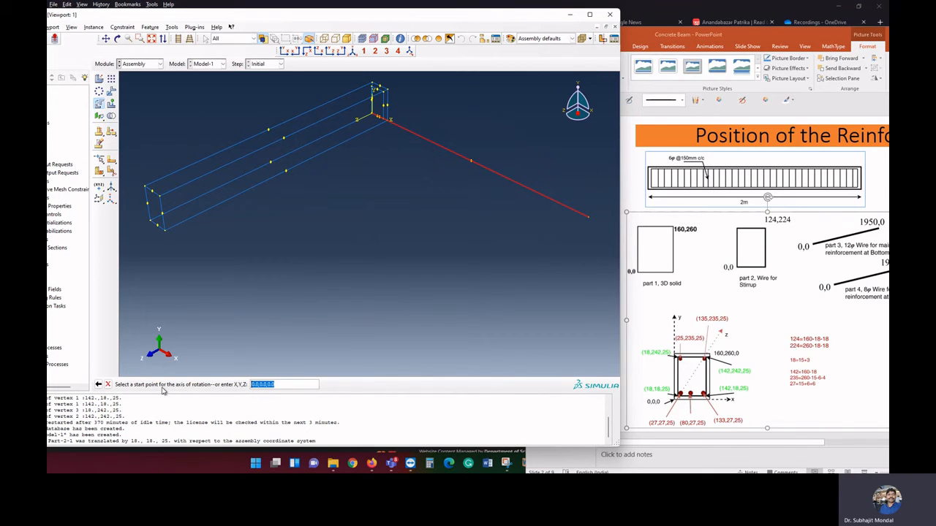
key("Return")
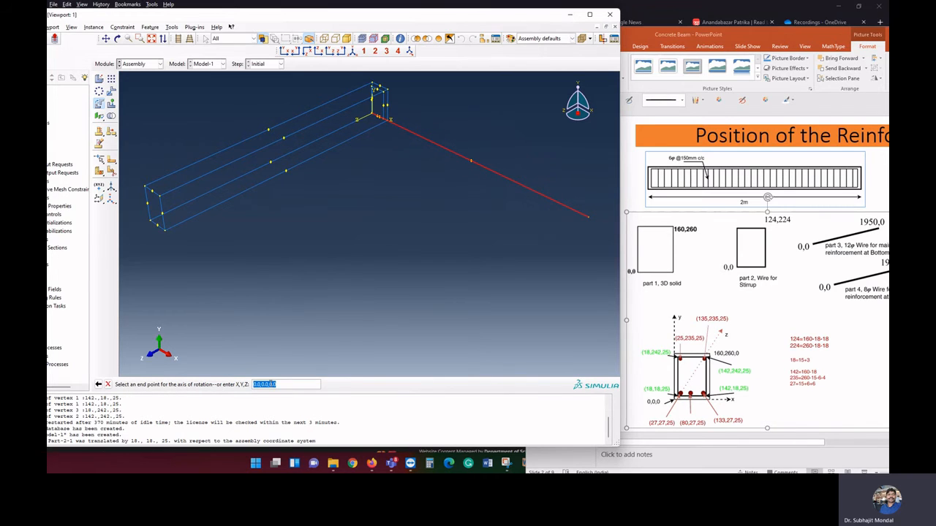
left_click(265, 384)
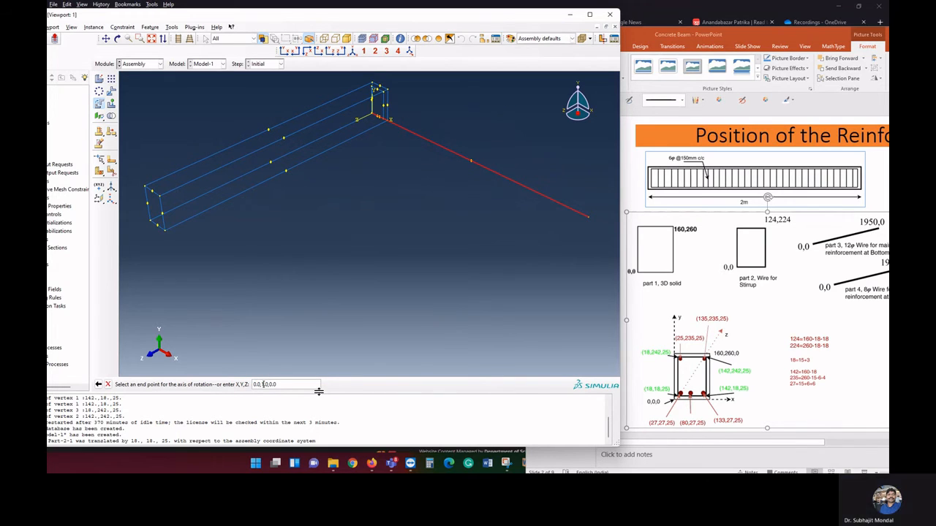
key("Delete")
type("1")
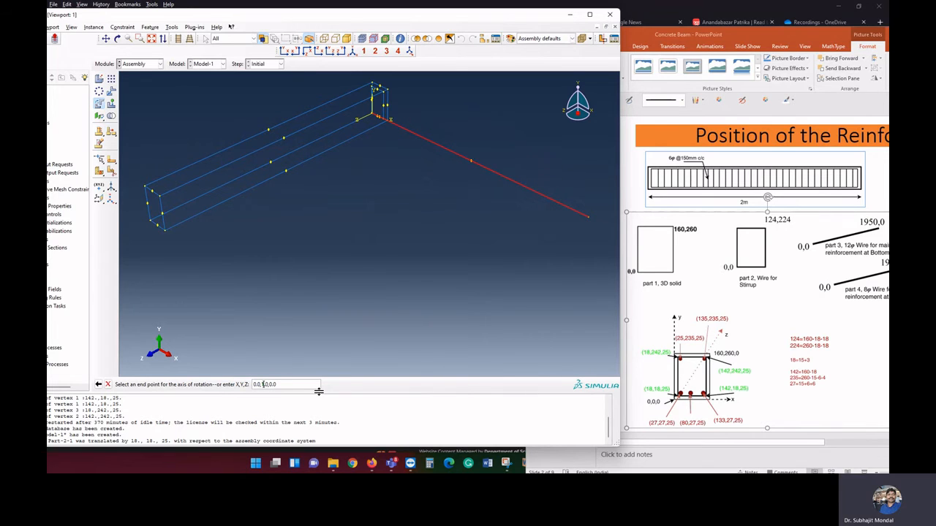
key("Return")
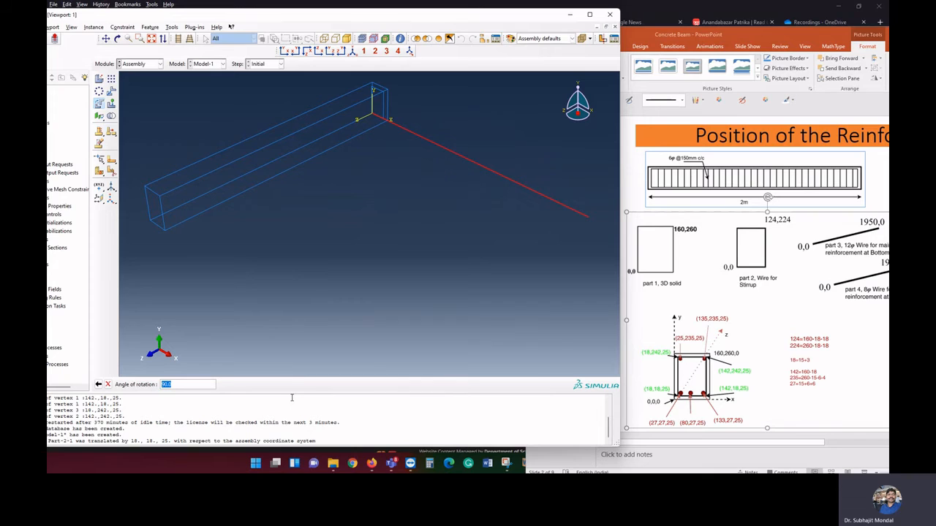
key("Return")
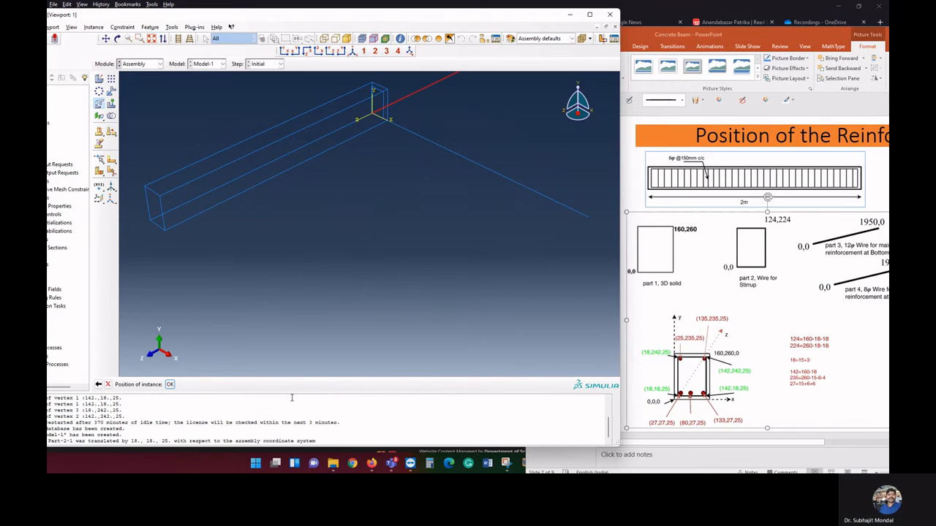
left_click(98, 384)
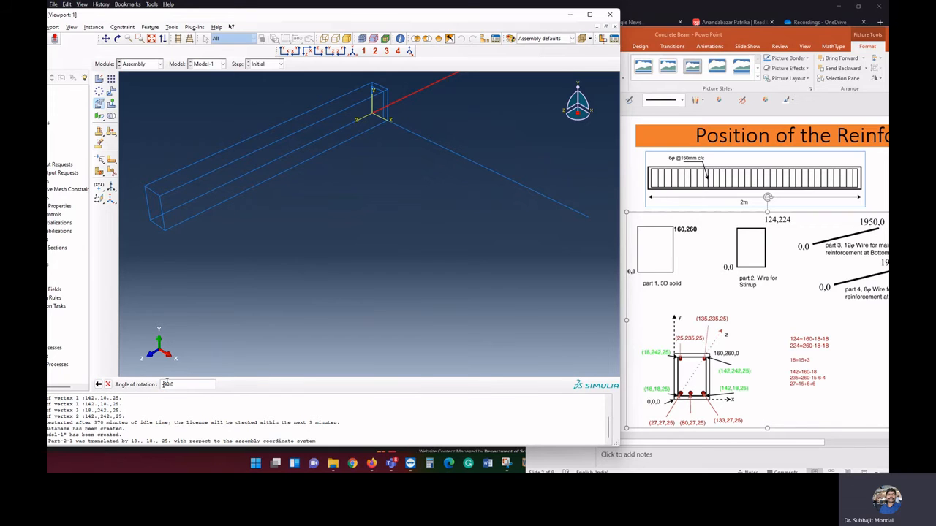
key("Return")
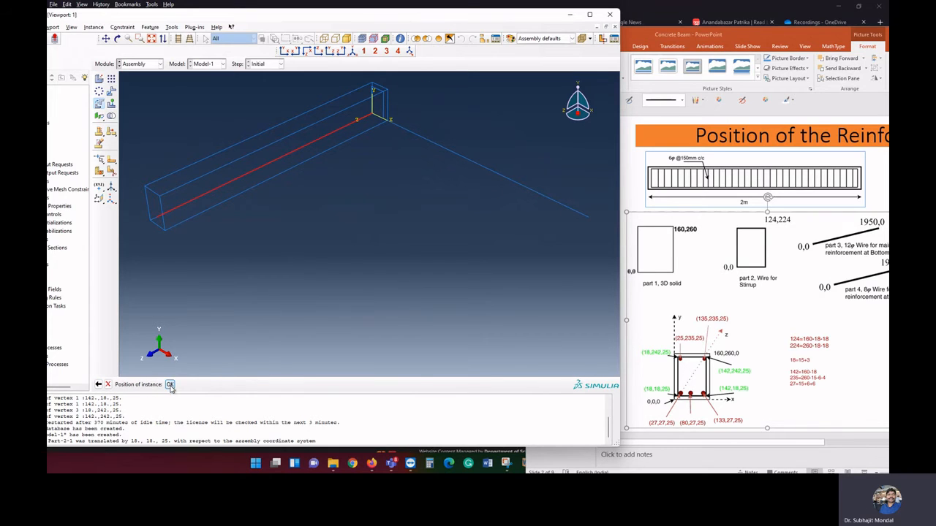
left_click(169, 385)
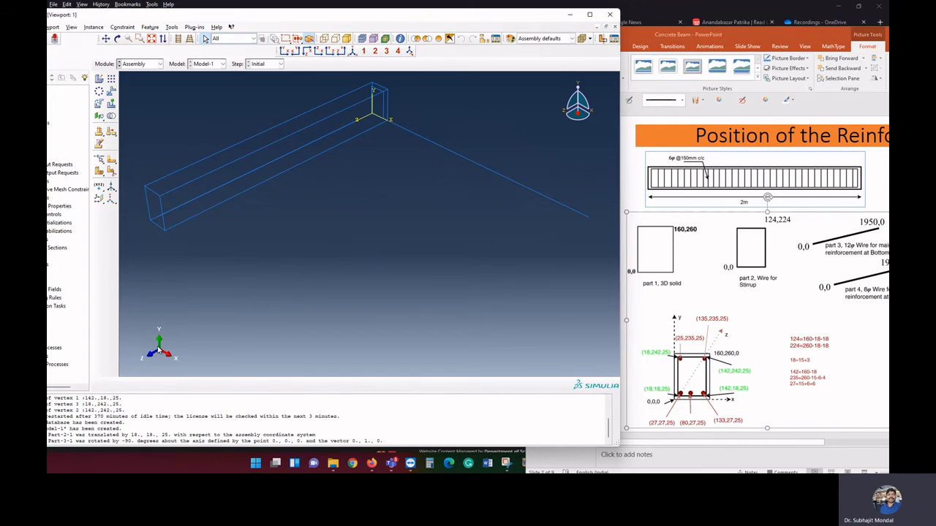
Translate the bottom reinforcement instance Part-3-1 from the stirrup's lower corner to the end point 27,27,25
left_click(94, 27)
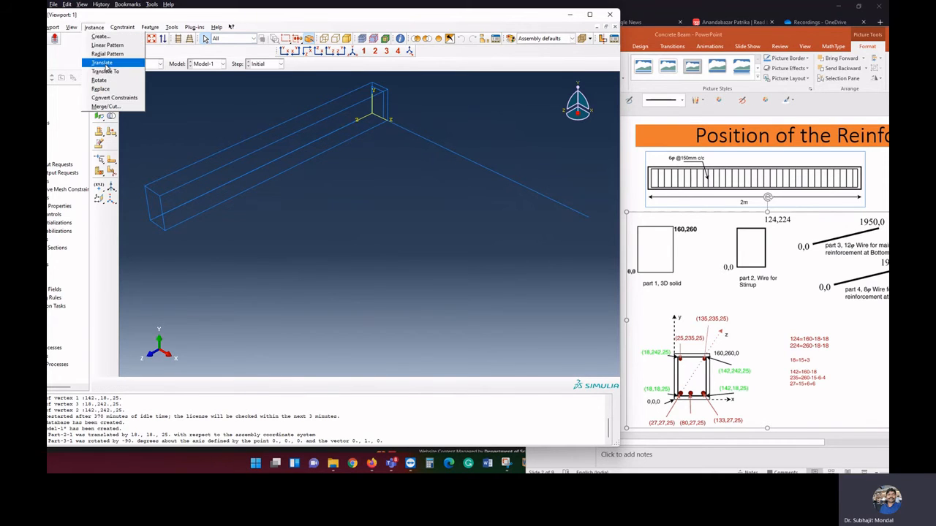
left_click(110, 69)
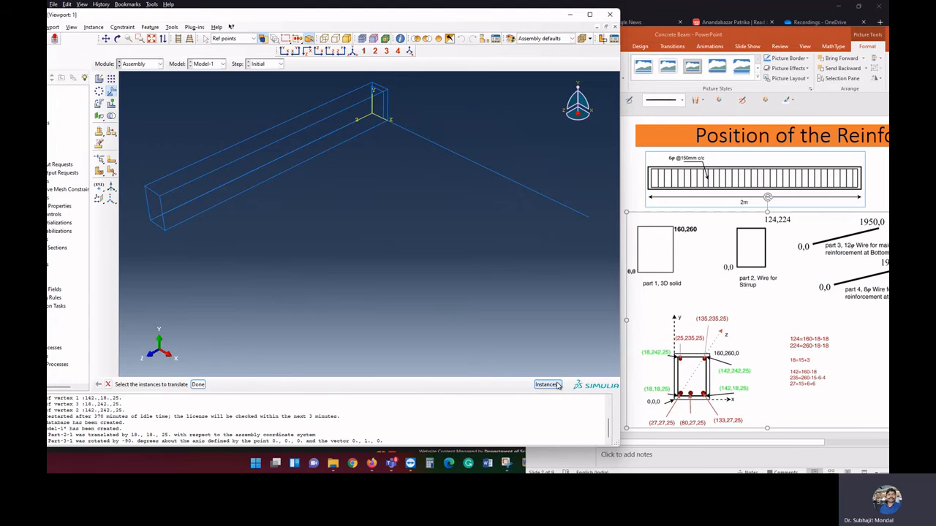
left_click(550, 385)
left_click(65, 87)
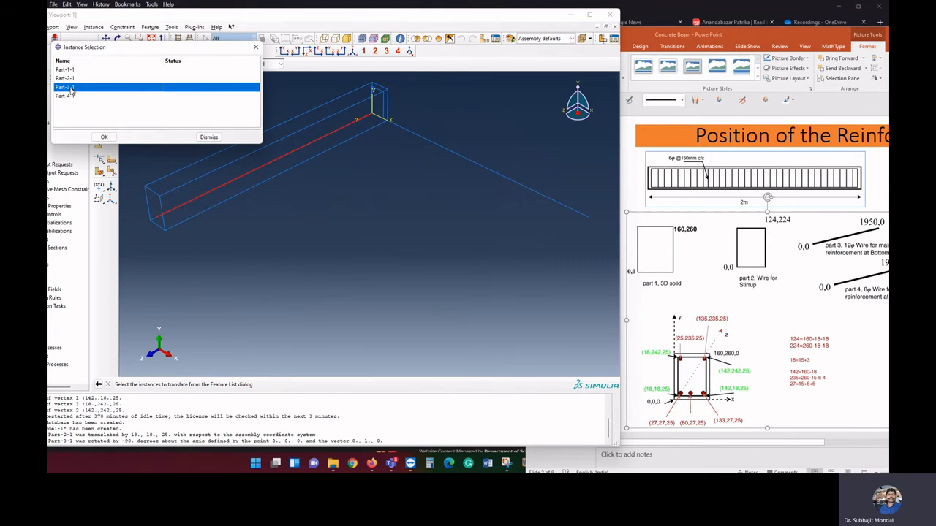
left_click(104, 136)
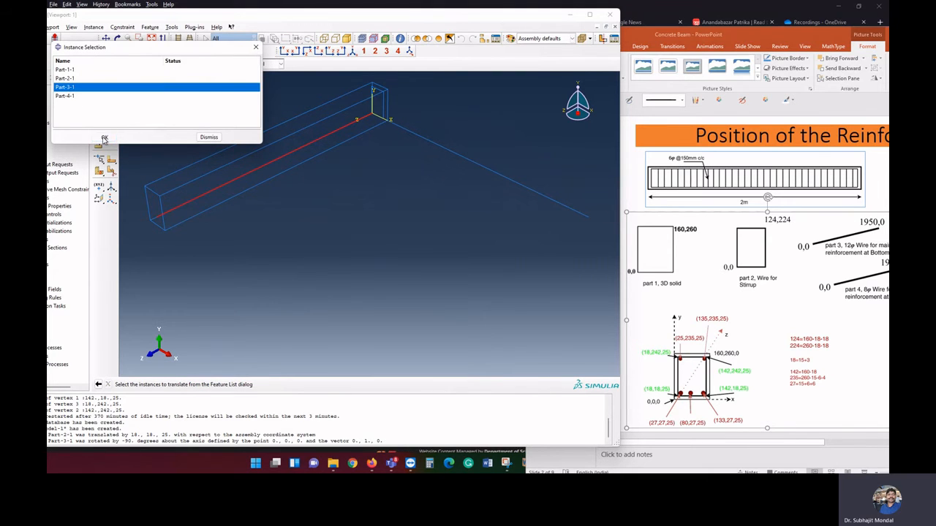
left_click(373, 117)
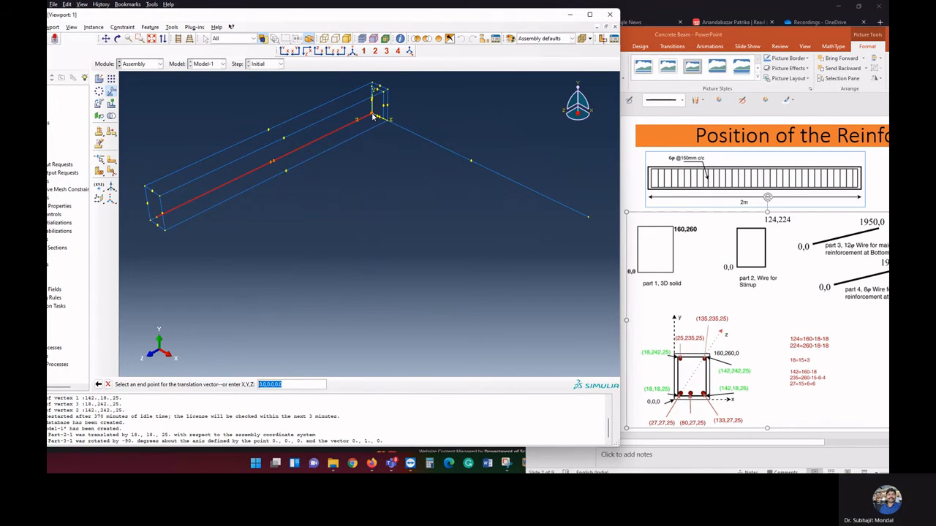
type("27")
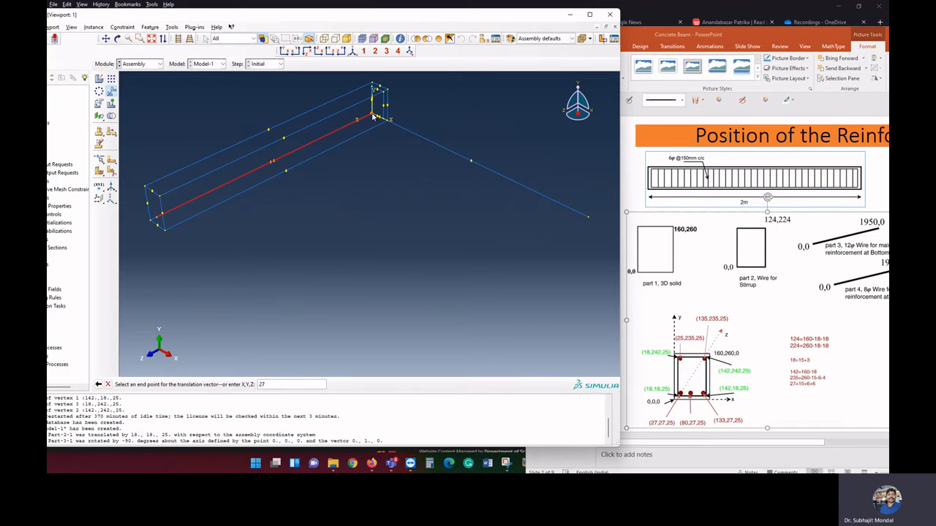
type(",27,25")
key("Return")
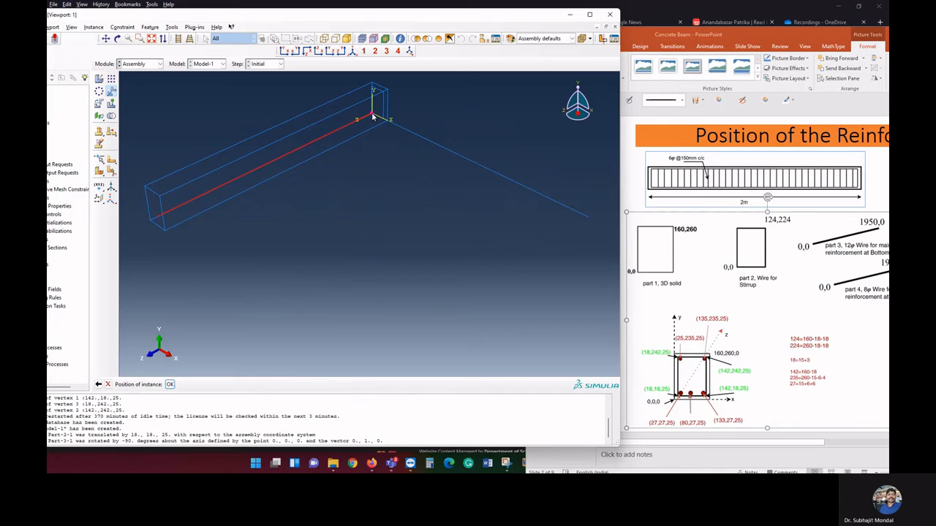
left_click(169, 385)
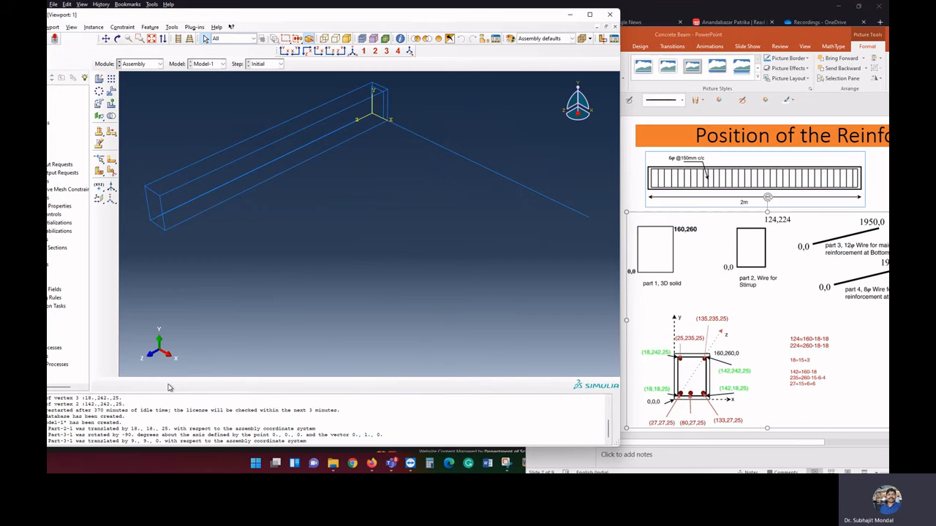
Linearly pattern the bottom reinforcement Part-3-1 with number 2 and offset 53 in direction 1, and number 1 in direction 2
left_click(123, 27)
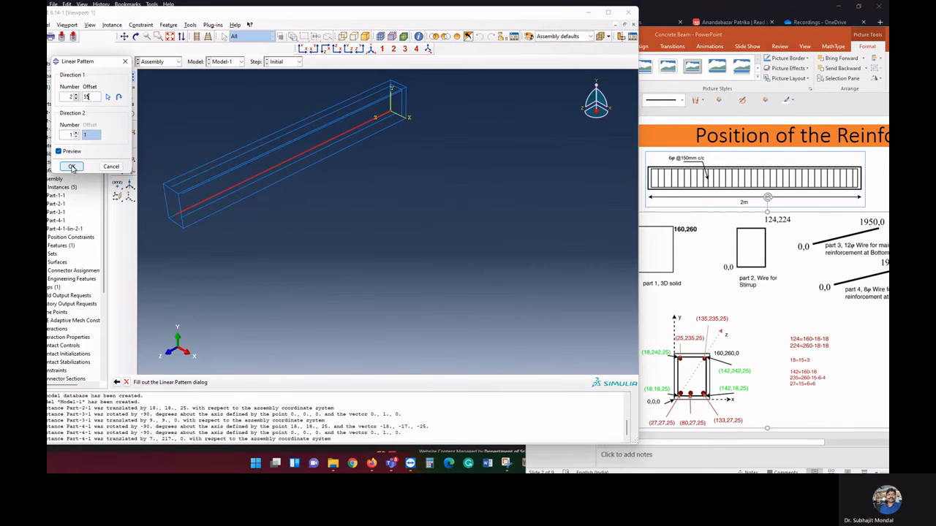
type("5")
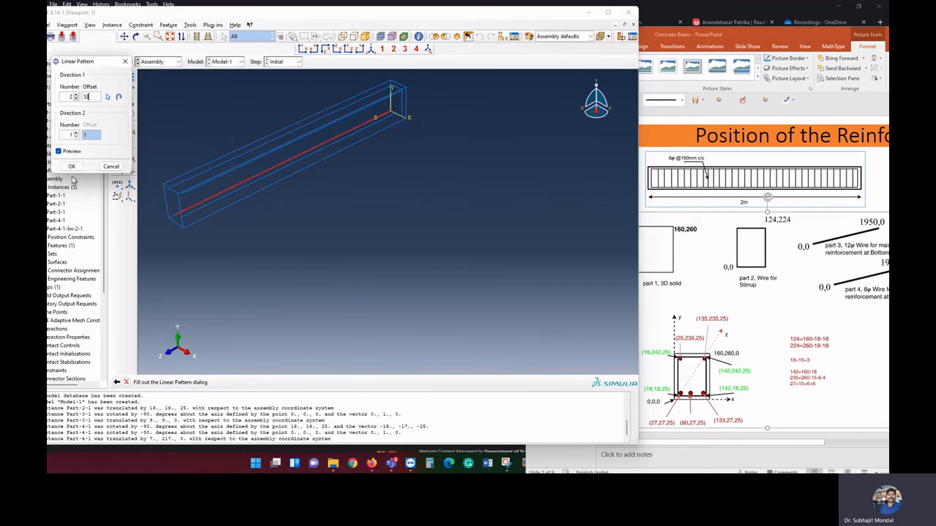
left_click(71, 167)
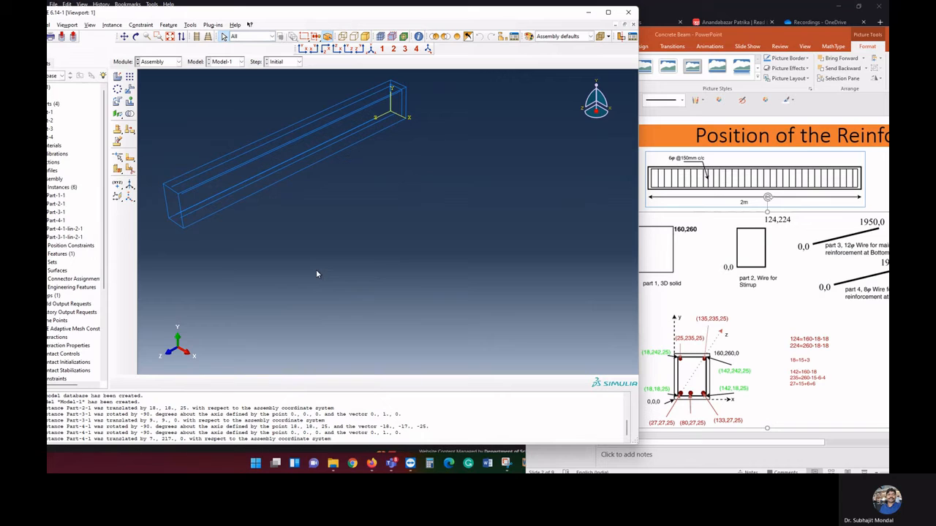
Linearly pattern the middle bottom bar Part-3-1-lin-2-1 with number 2 in direction 1 to add the third bottom bar
left_click(112, 25)
left_click(125, 42)
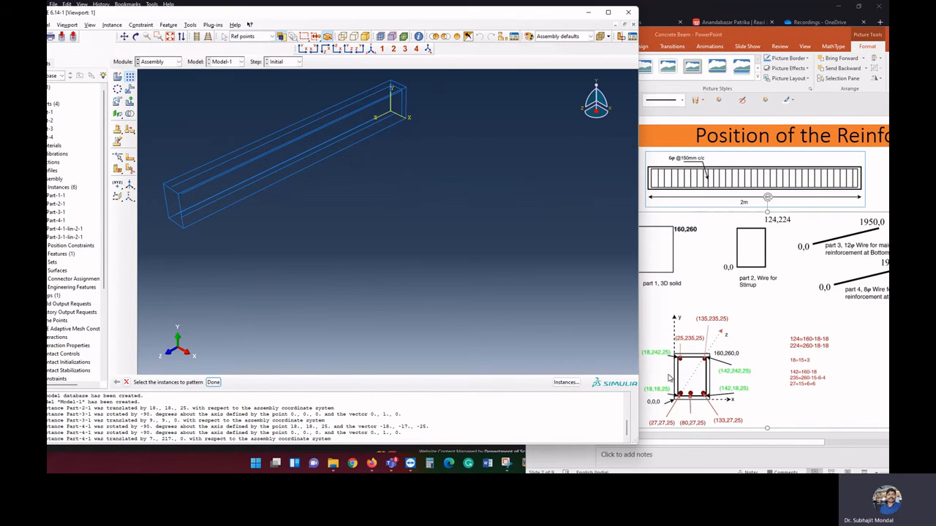
left_click(565, 382)
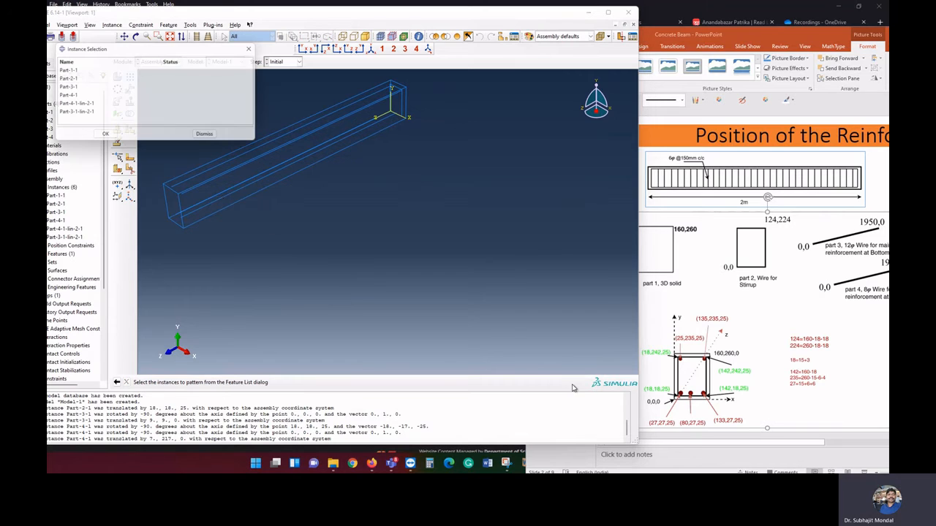
left_click(81, 113)
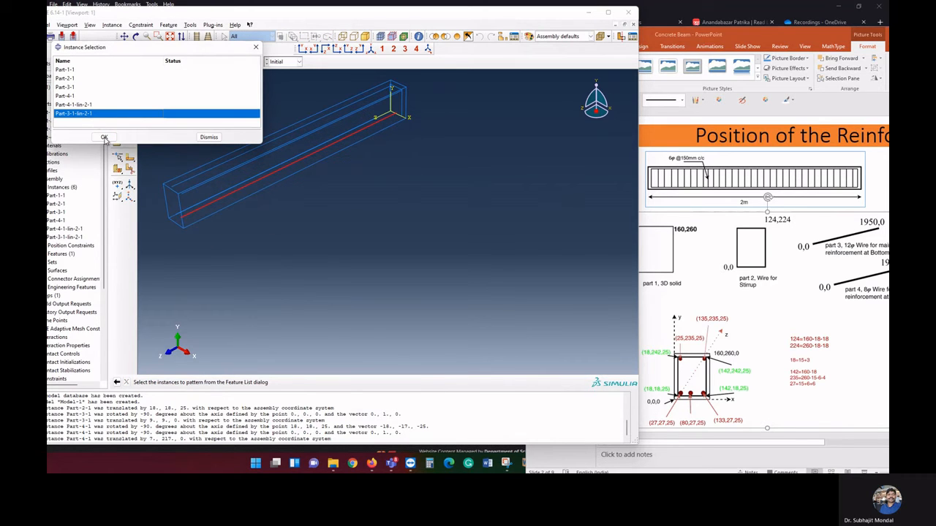
left_click(103, 137)
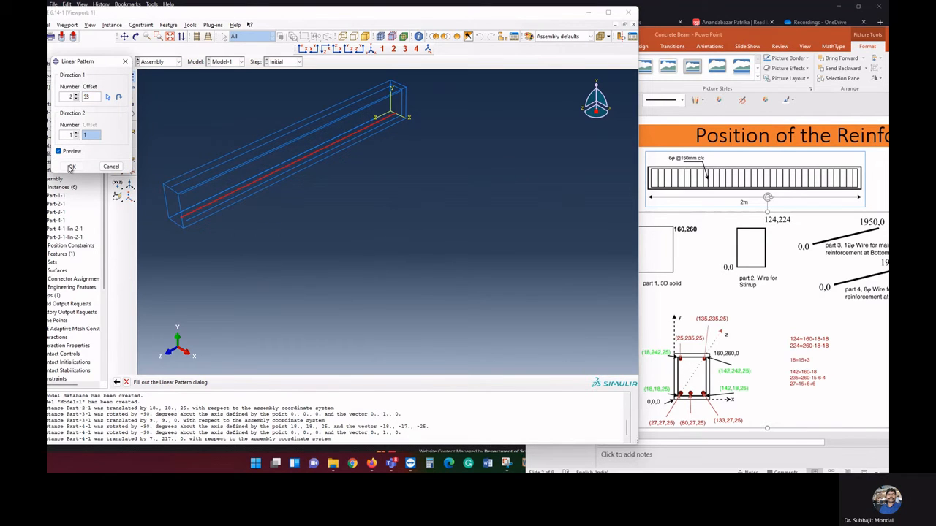
left_click(71, 168)
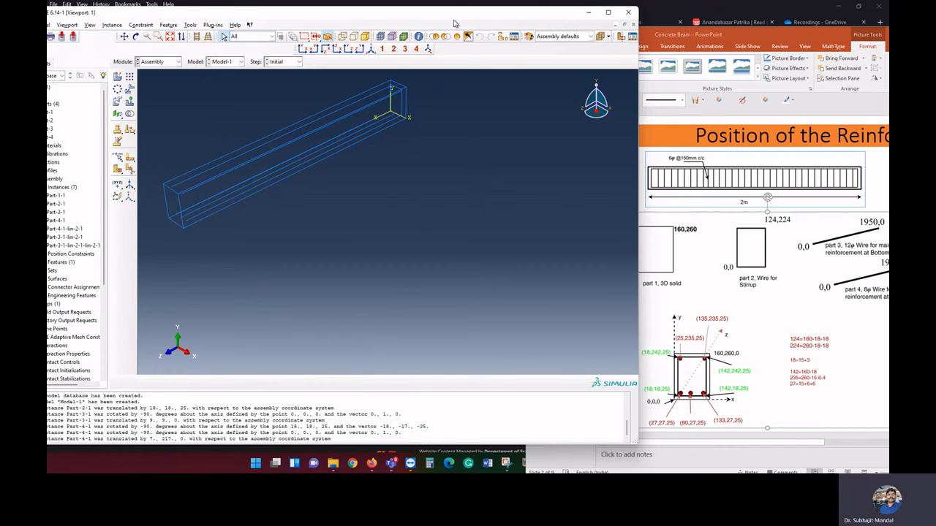
Examine the placement of the reinforcement bars at both ends of the beam
left_click(370, 50)
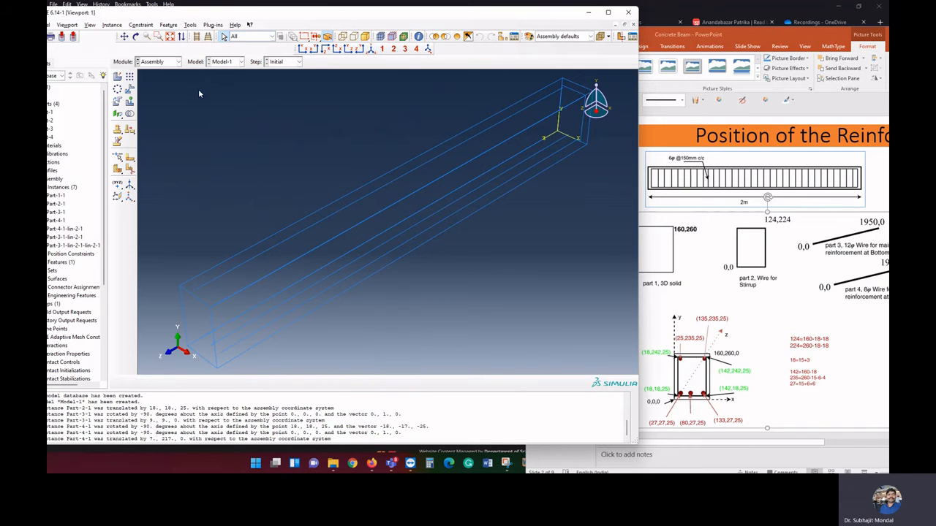
left_click(124, 37)
left_click_drag(341, 259, 394, 198)
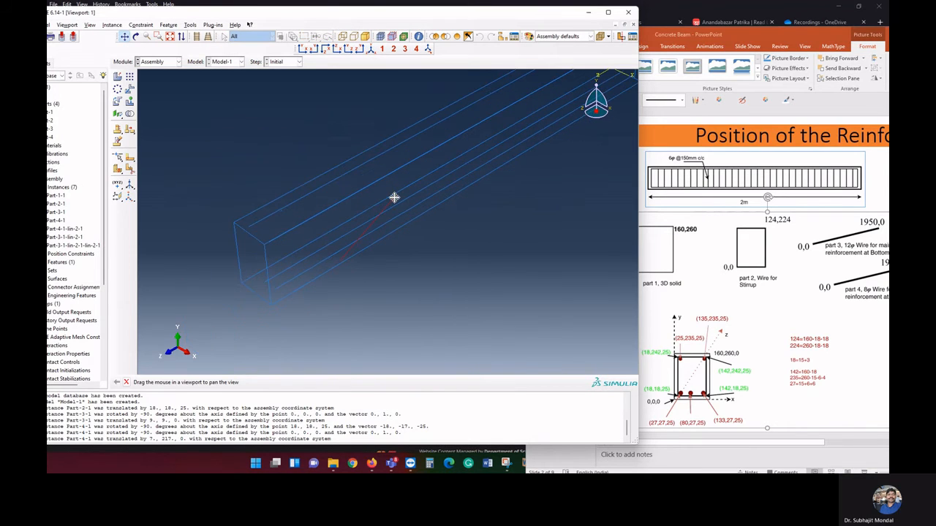
left_click_drag(341, 230, 265, 266)
left_click_drag(403, 184, 361, 251)
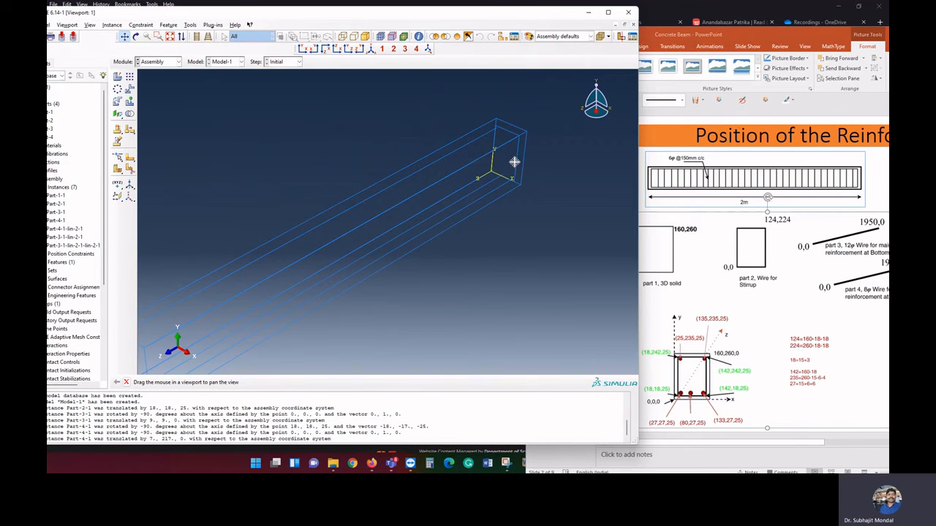
left_click_drag(468, 192, 476, 185)
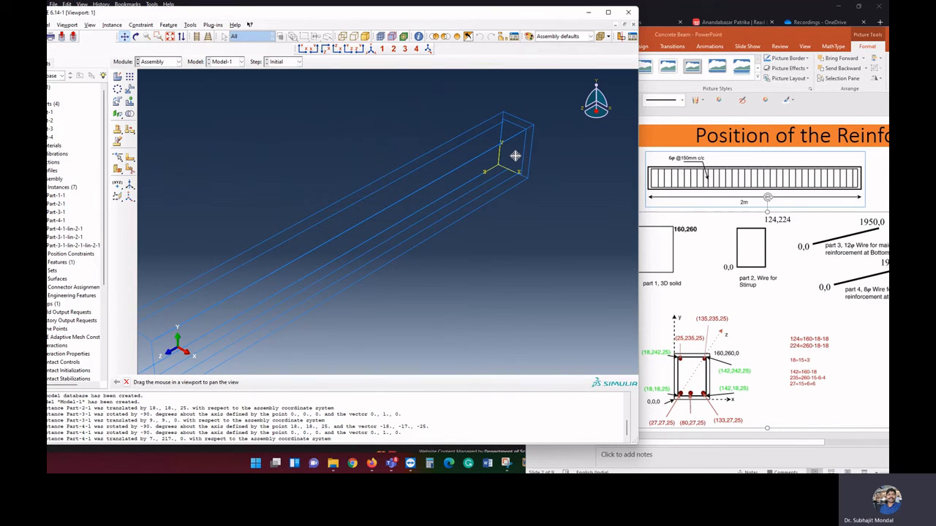
left_click_drag(438, 200, 466, 184)
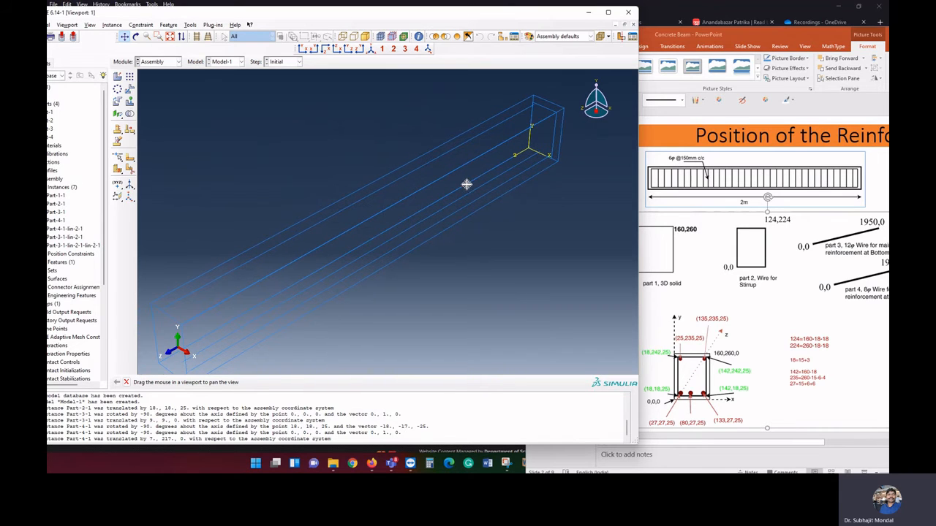
Set up a linear pattern of the stirrup Part-2-1 with number 1 in direction 1 and direction 2 along the Z axis
left_click(112, 25)
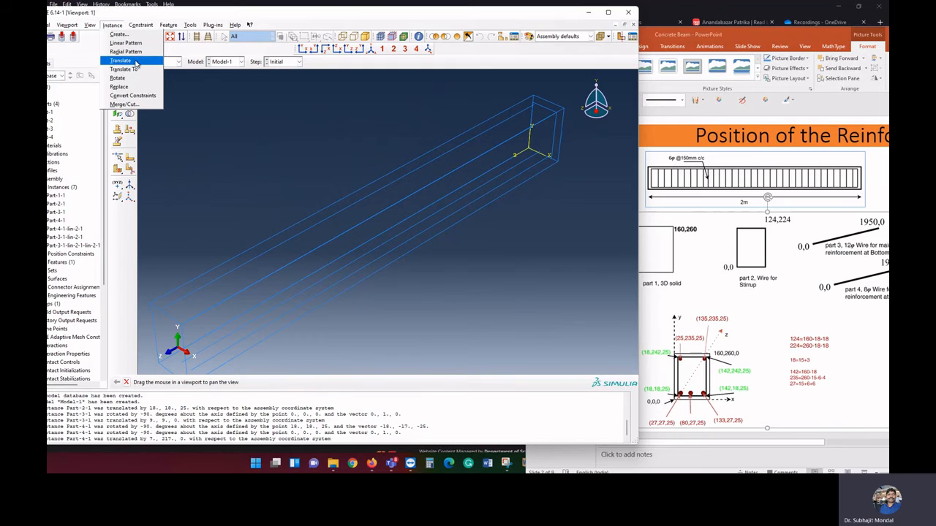
left_click(126, 43)
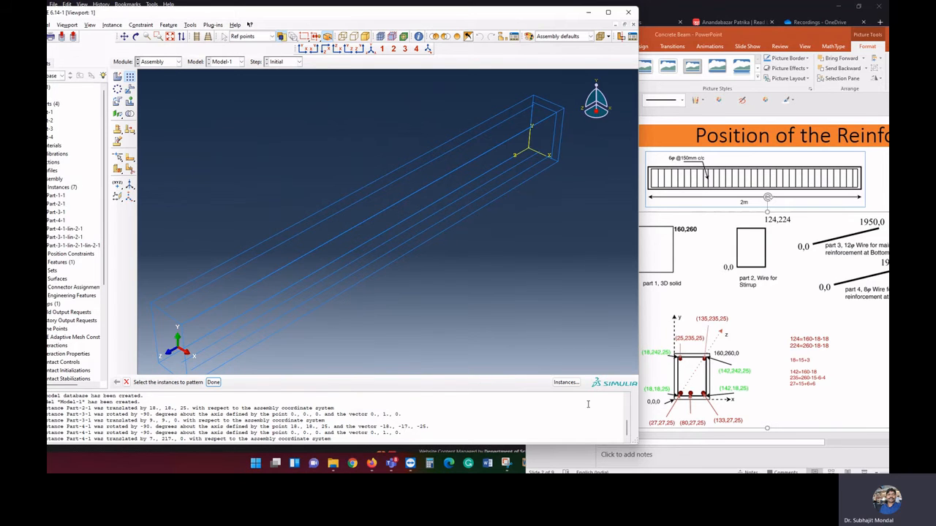
left_click(74, 78)
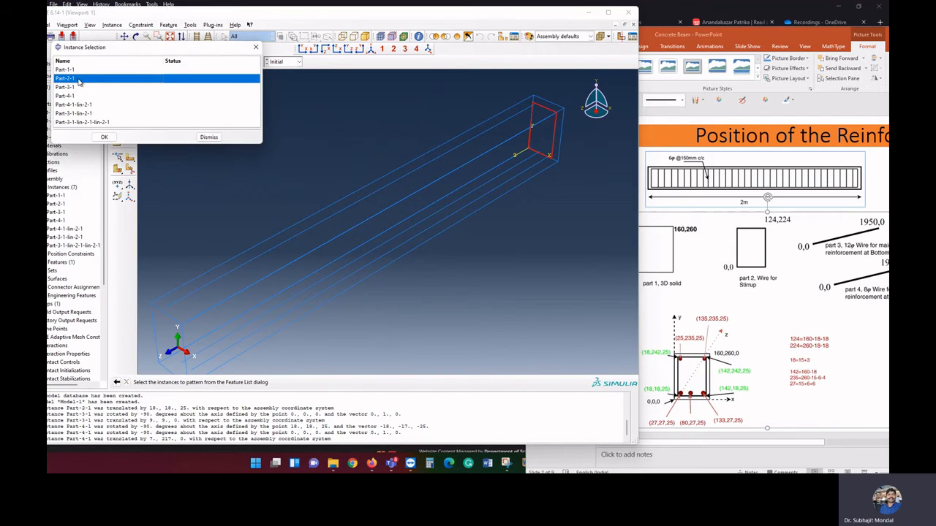
left_click(105, 139)
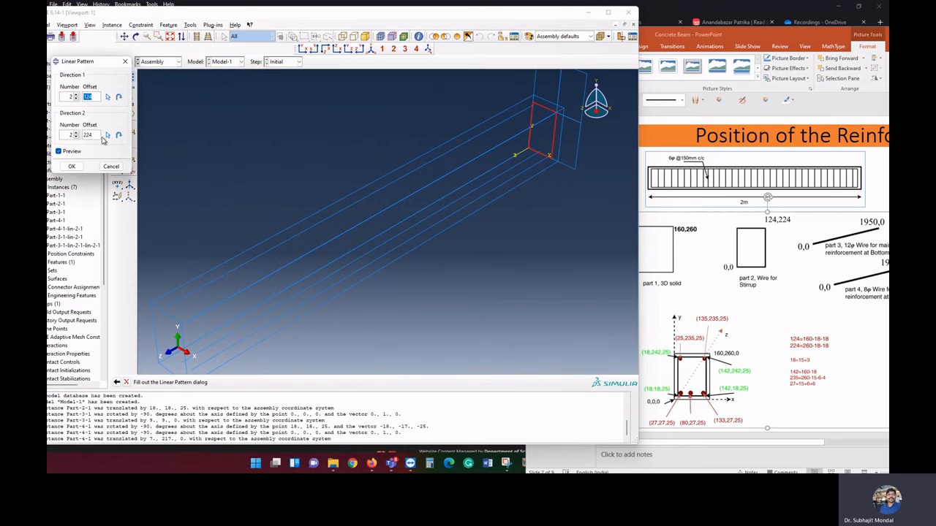
left_click(76, 137)
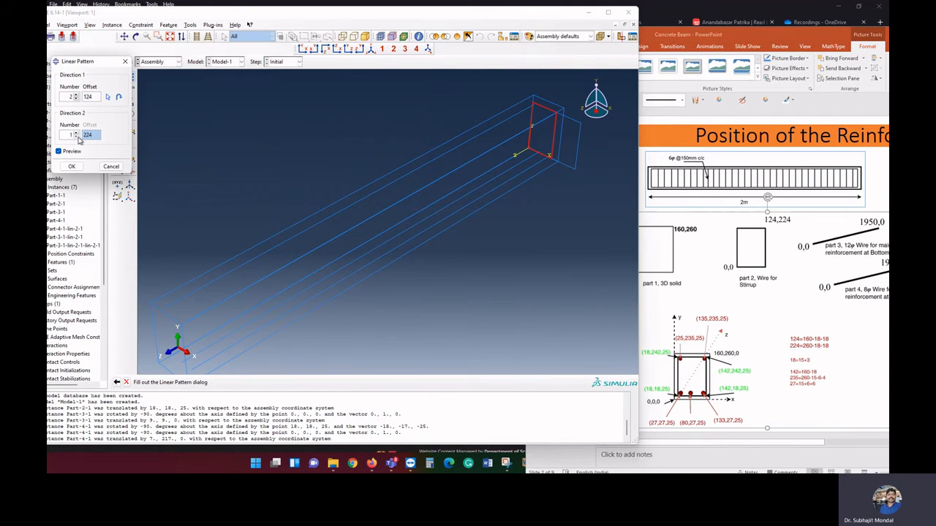
left_click(76, 98)
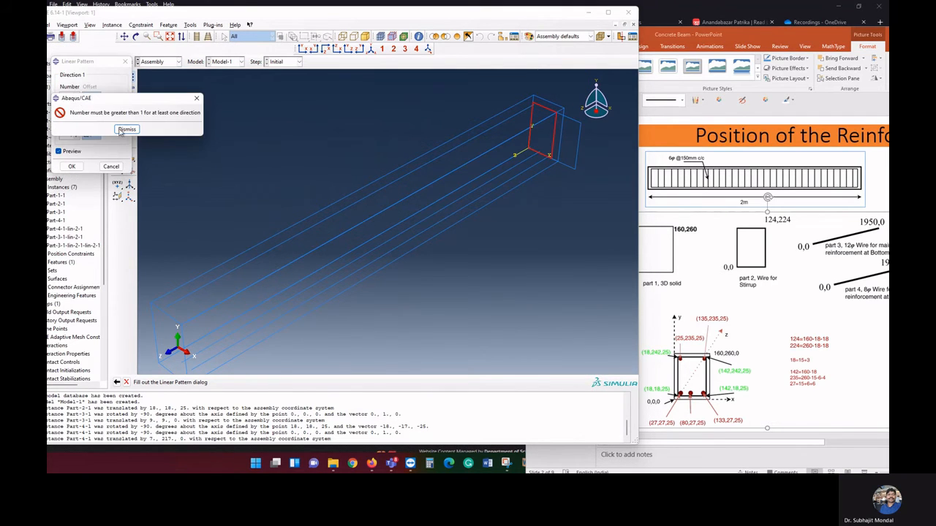
left_click(122, 130)
left_click(76, 134)
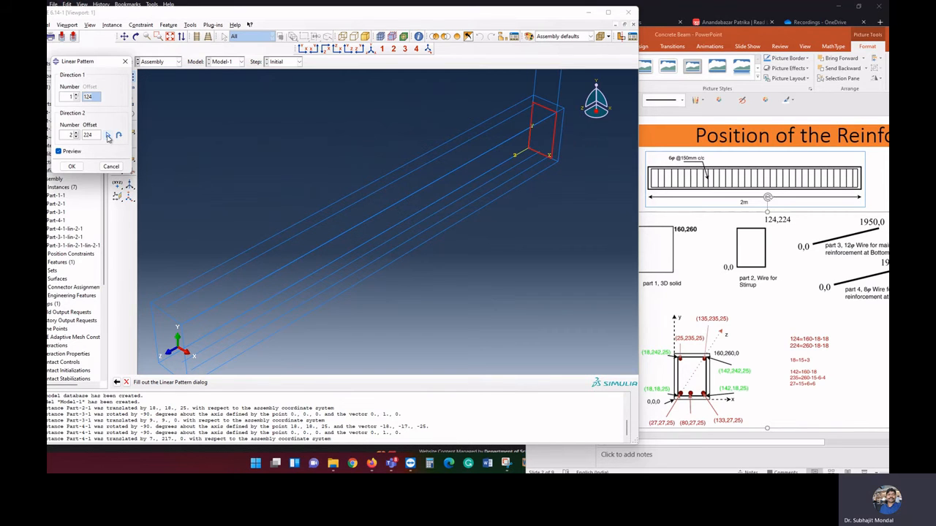
left_click(107, 135)
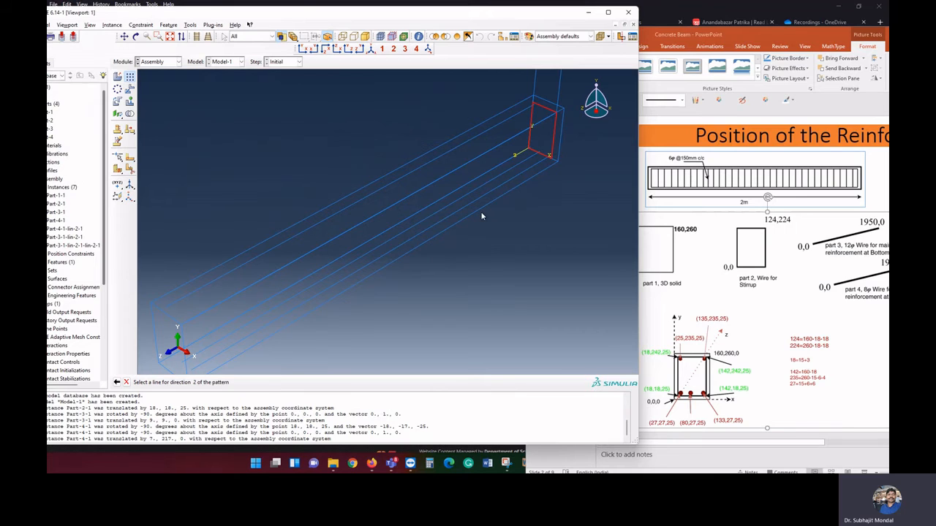
left_click(518, 157)
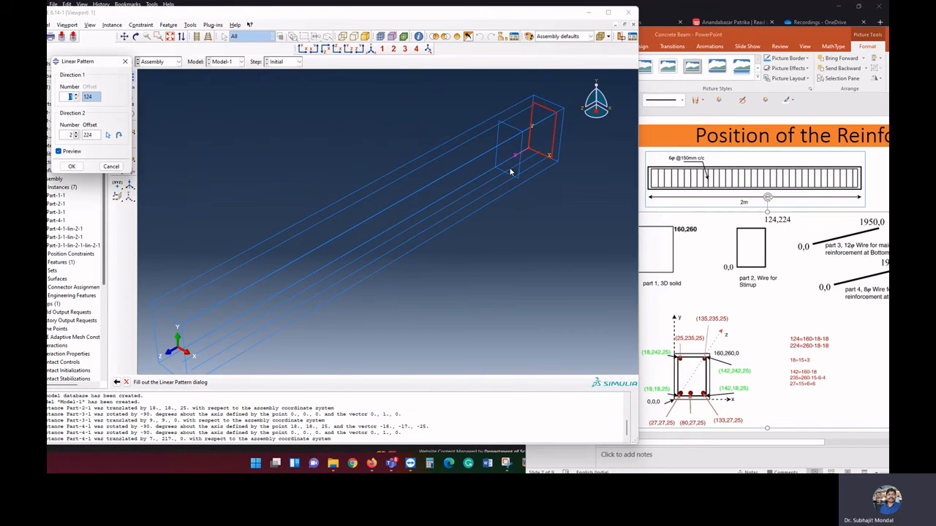
Set the stirrup pattern's direction 2 to offset 150 and number 14, and create the stirrups along the beam
double_click(88, 134)
type("150")
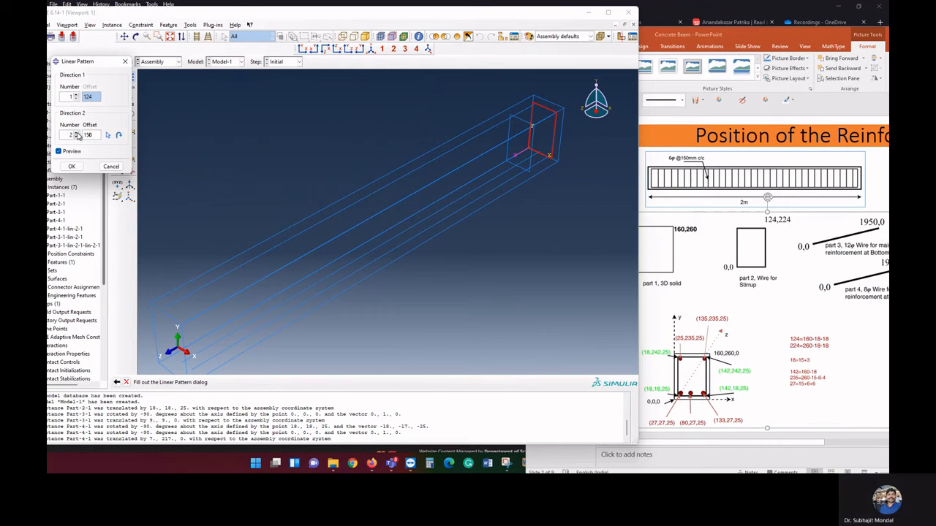
left_click(76, 134)
left_click(76, 133)
left_click(76, 133)
left_click(76, 133)
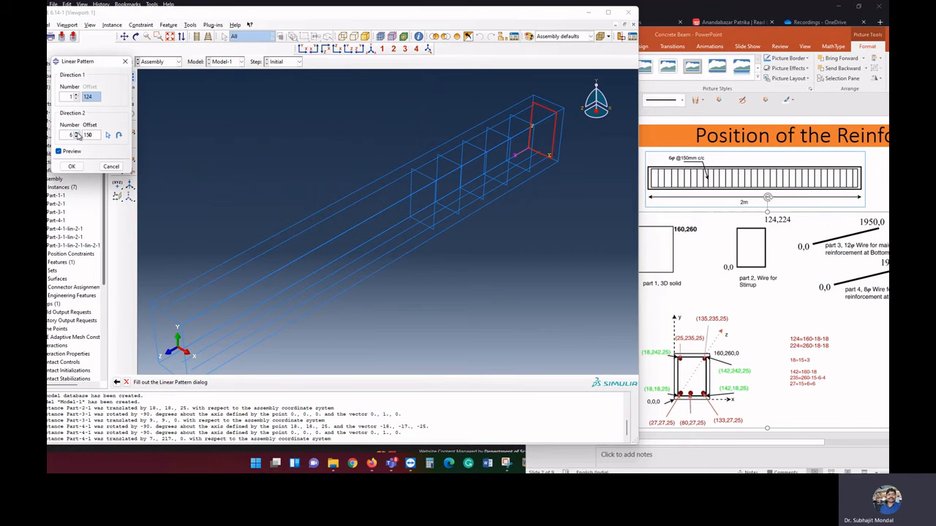
left_click(76, 133)
left_click(76, 134)
left_click(76, 134)
left_click(76, 133)
left_click(76, 133)
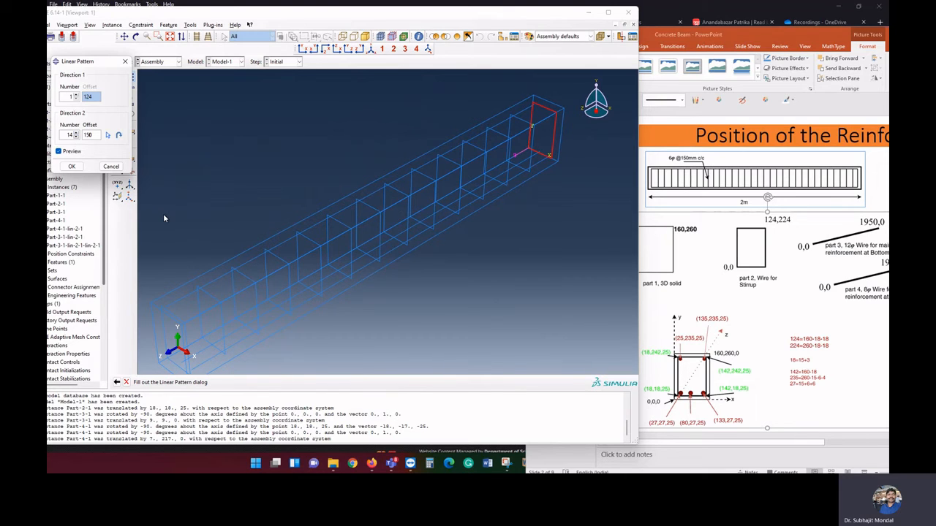
left_click(71, 167)
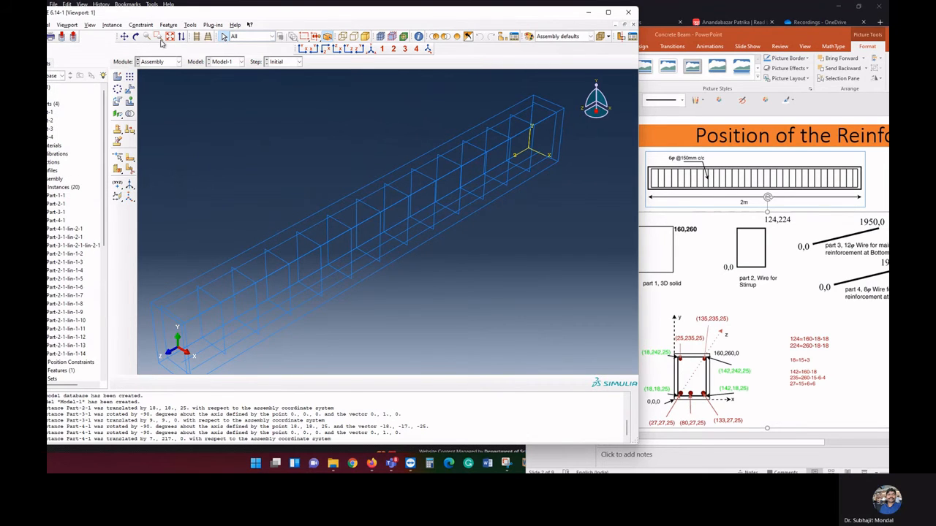
left_click(137, 36)
left_click_drag(240, 240, 369, 251)
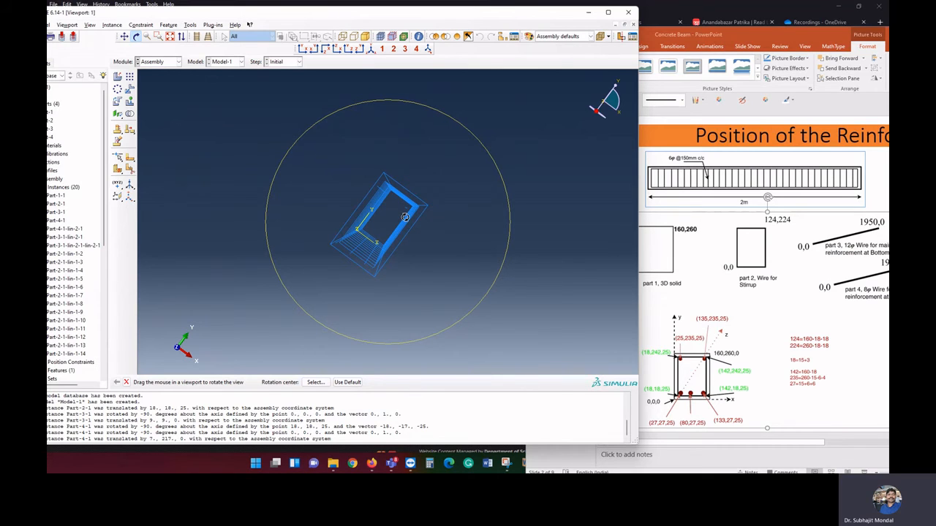
Query the coordinates of the upper bar's end point at the beam end away from the origin
left_click(158, 36)
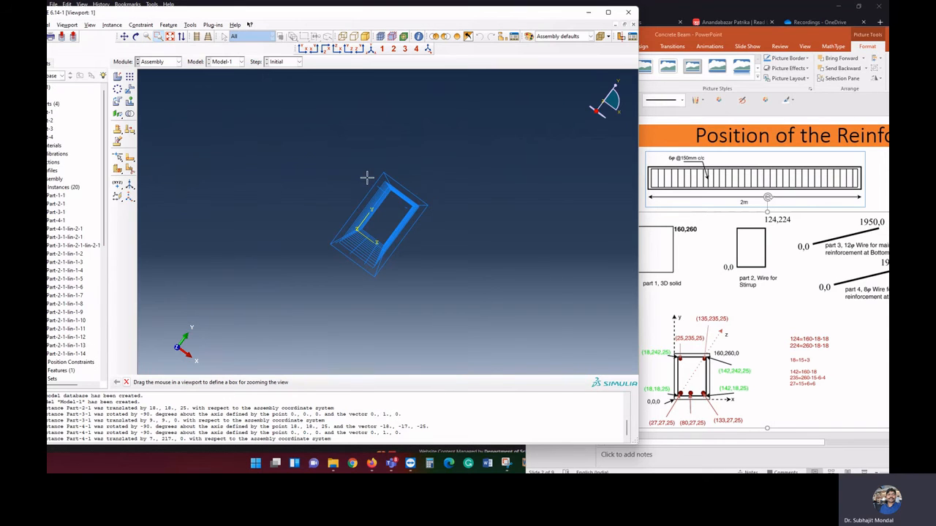
left_click_drag(360, 170, 426, 234)
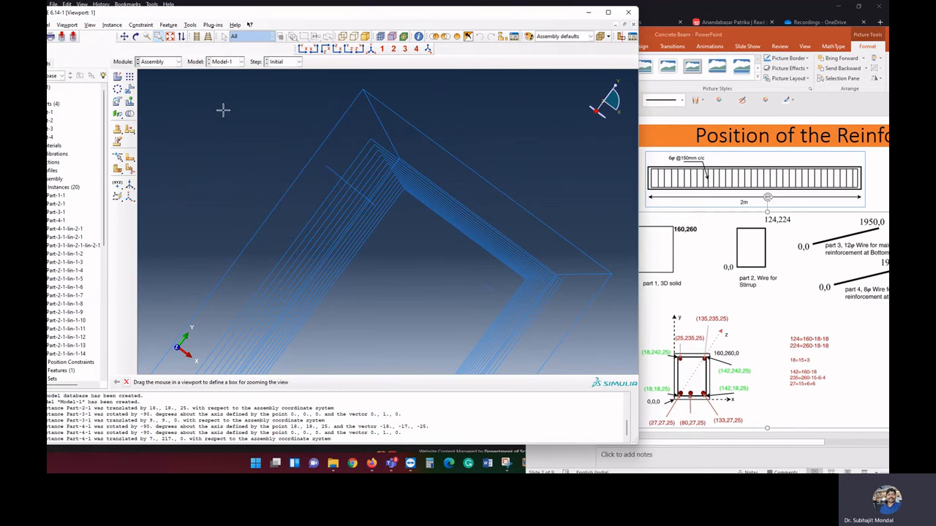
left_click(126, 36)
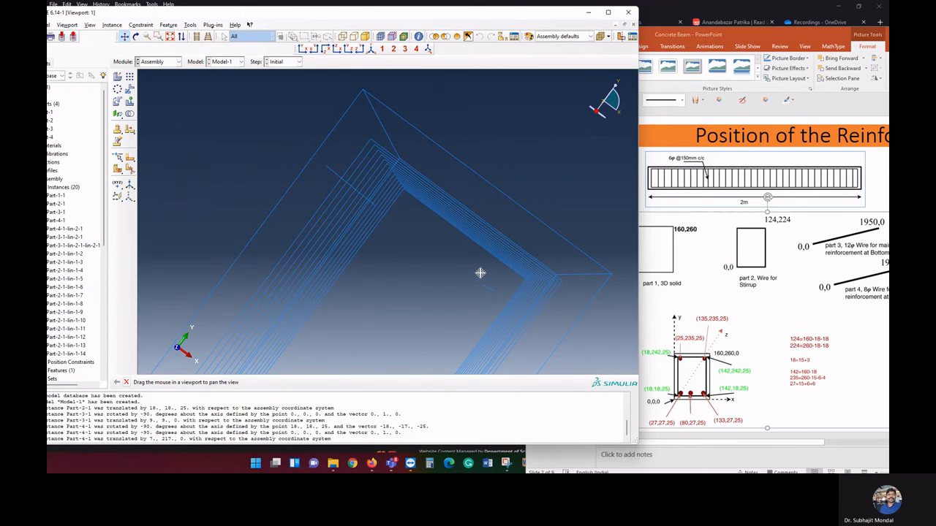
left_click_drag(478, 271, 460, 240)
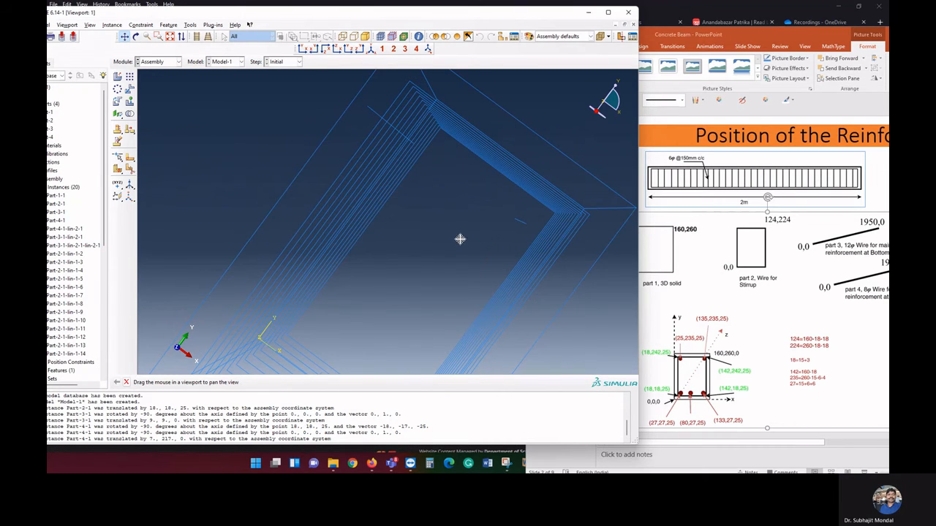
left_click(169, 36)
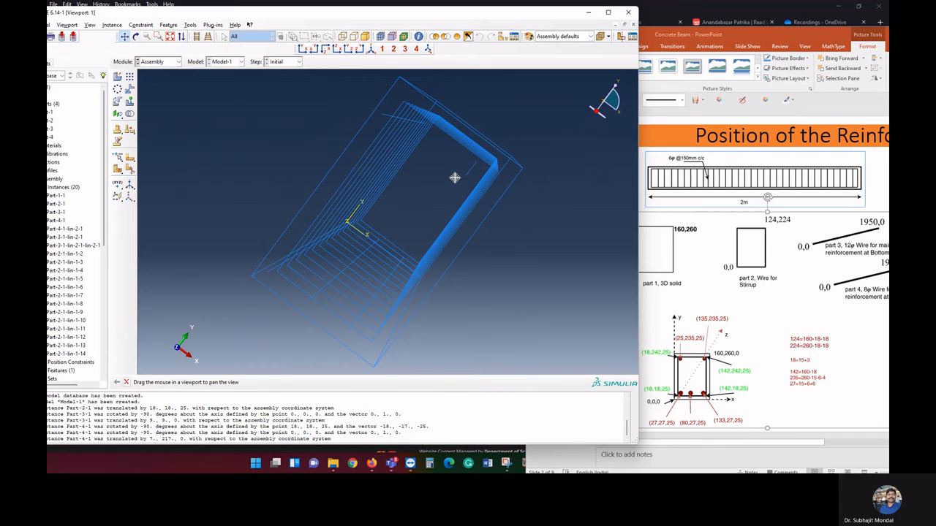
right_click(285, 255)
left_click(314, 298)
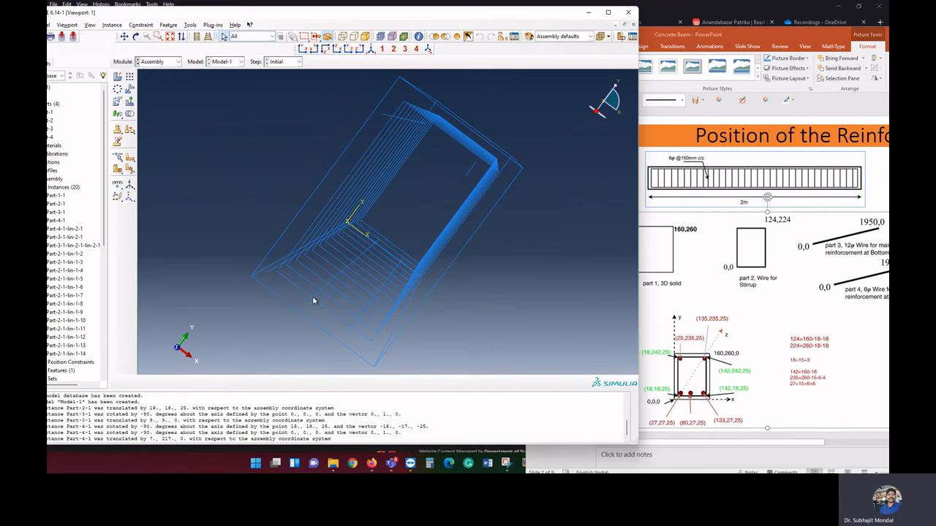
left_click(418, 36)
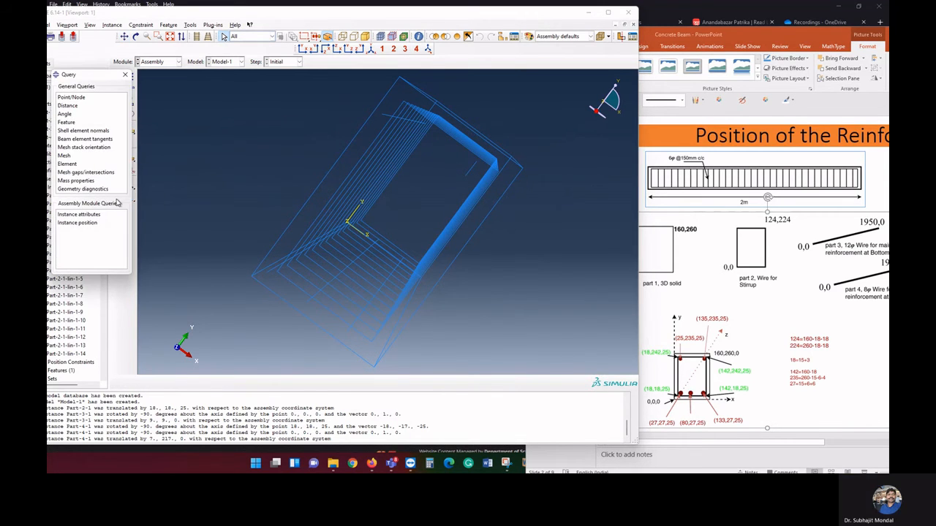
left_click(72, 97)
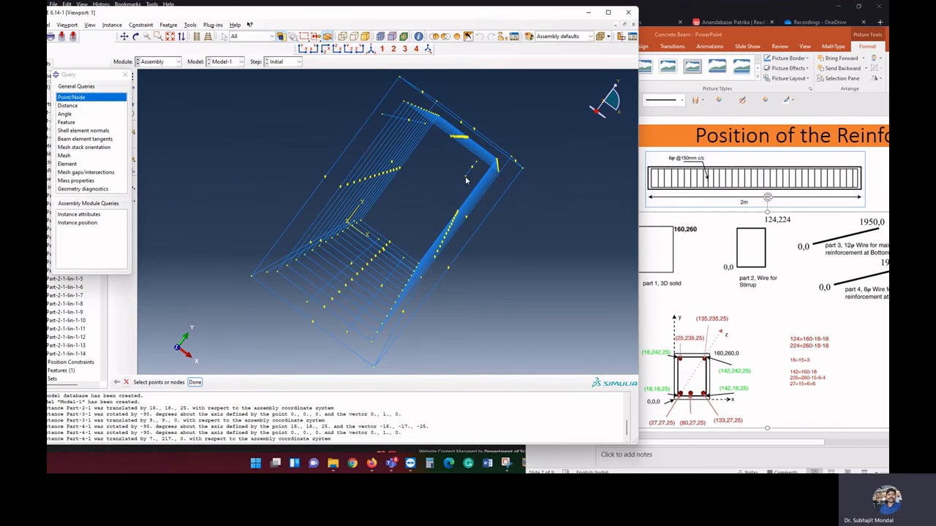
left_click(194, 382)
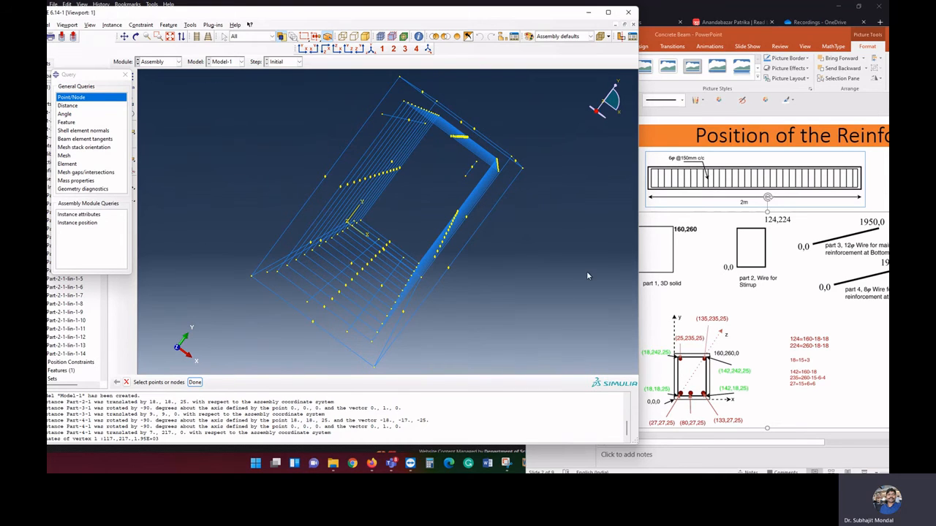
Examine the bars and stirrups at the beam end near the coordinate origin
left_click(136, 36)
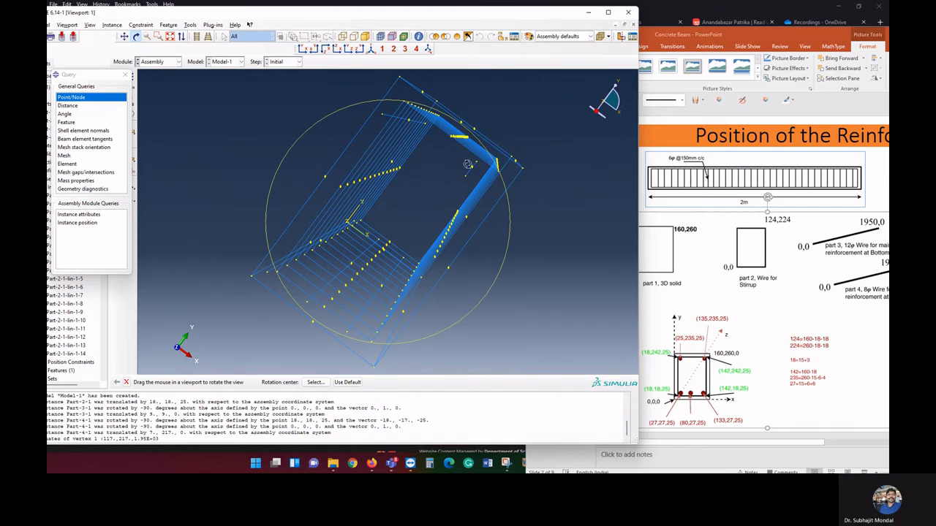
left_click_drag(536, 186, 387, 198)
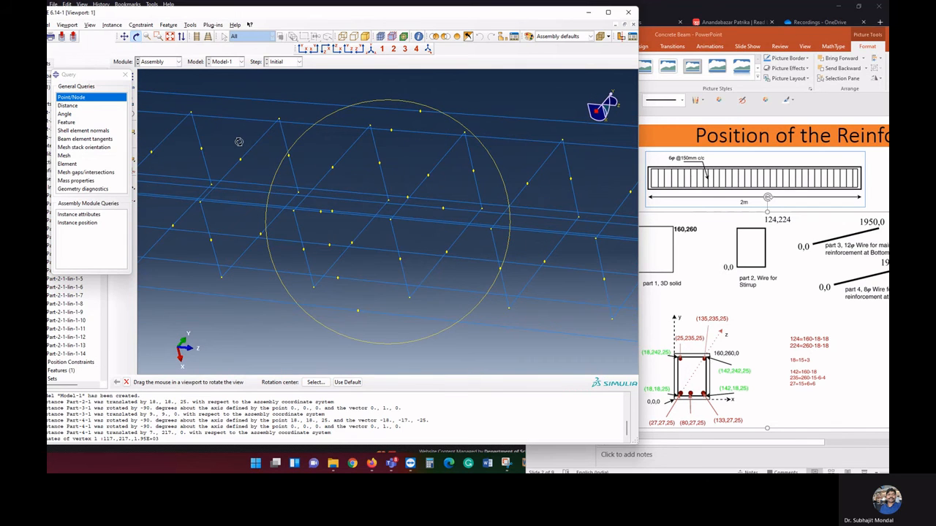
left_click(370, 49)
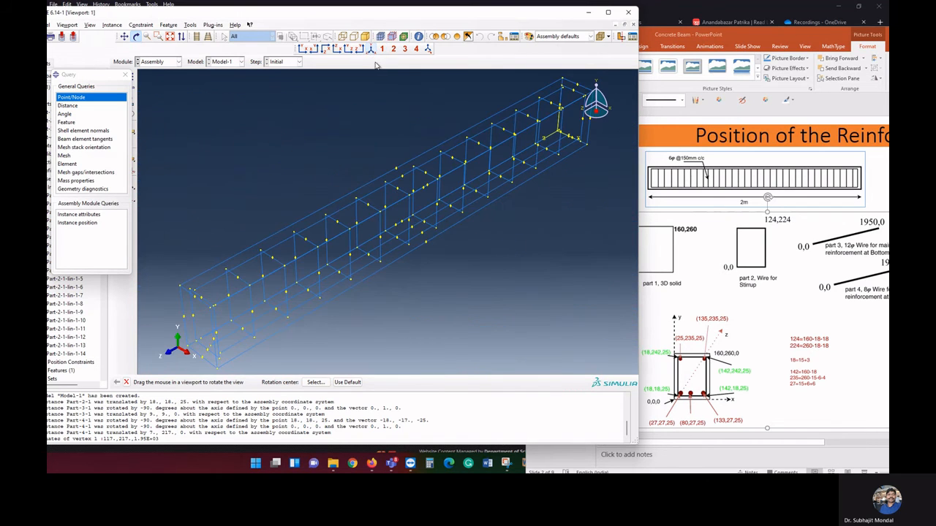
left_click(124, 36)
left_click_drag(481, 157, 358, 210)
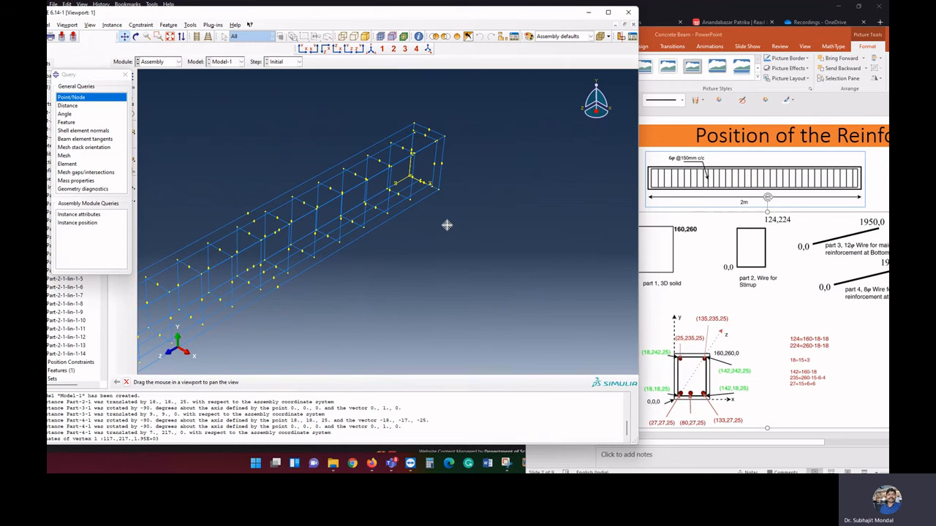
left_click_drag(430, 185, 430, 206)
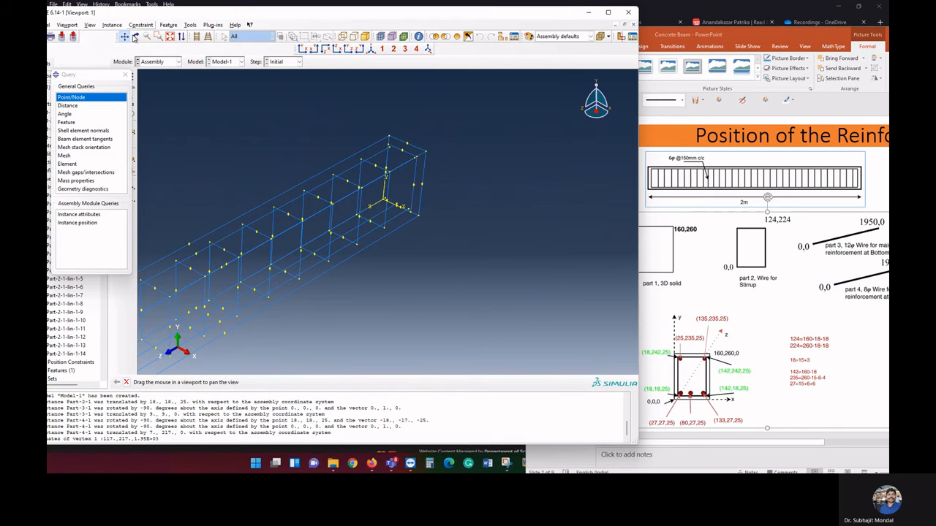
left_click(135, 36)
left_click_drag(445, 198, 415, 243)
right_click(545, 221)
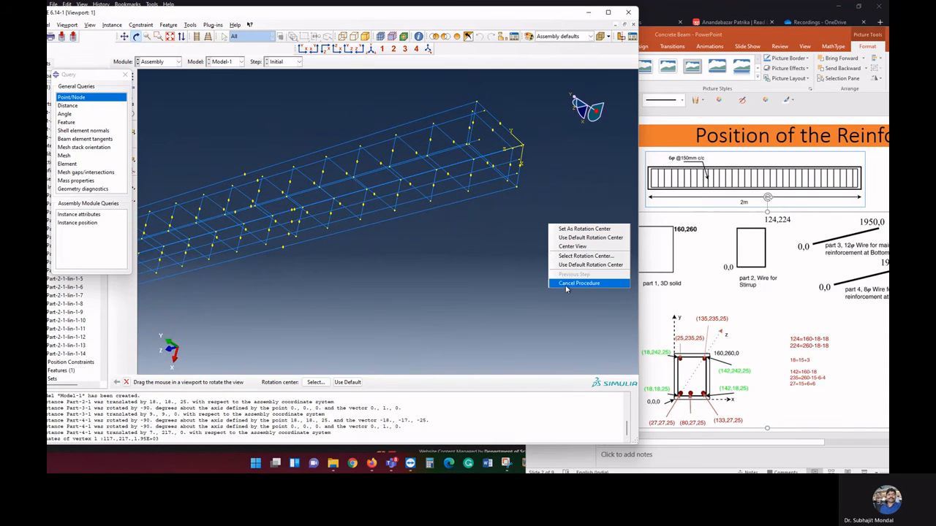
left_click(566, 285)
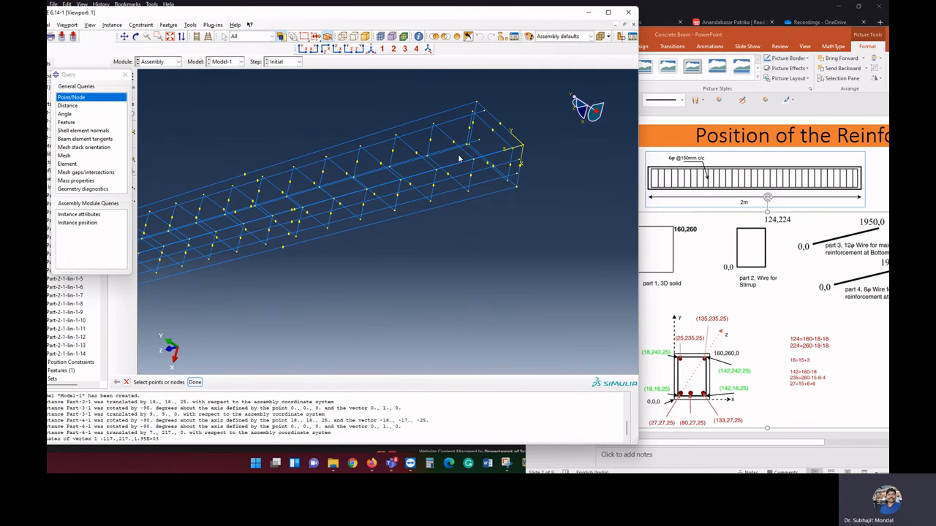
Query the coordinates of the first stirrup's corner and of both upper bars' end points near the origin
left_click(473, 112)
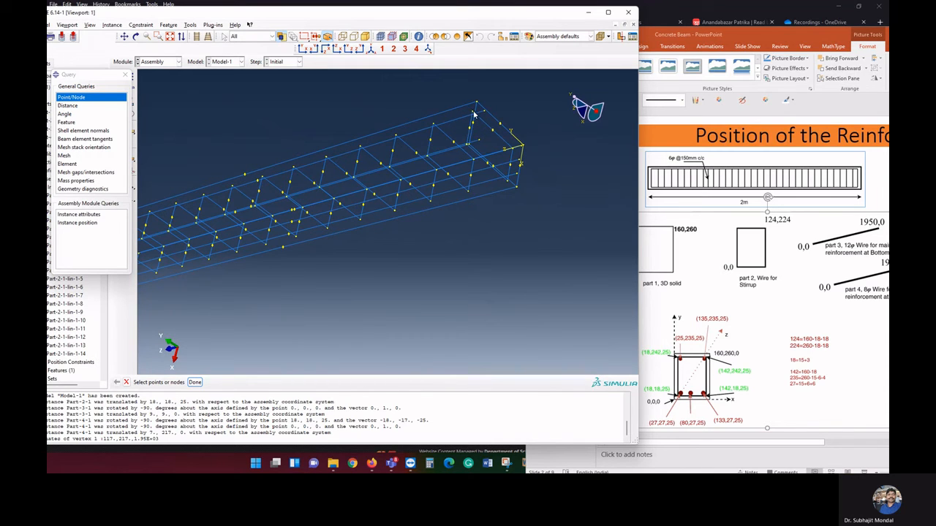
left_click(513, 150)
left_click(196, 382)
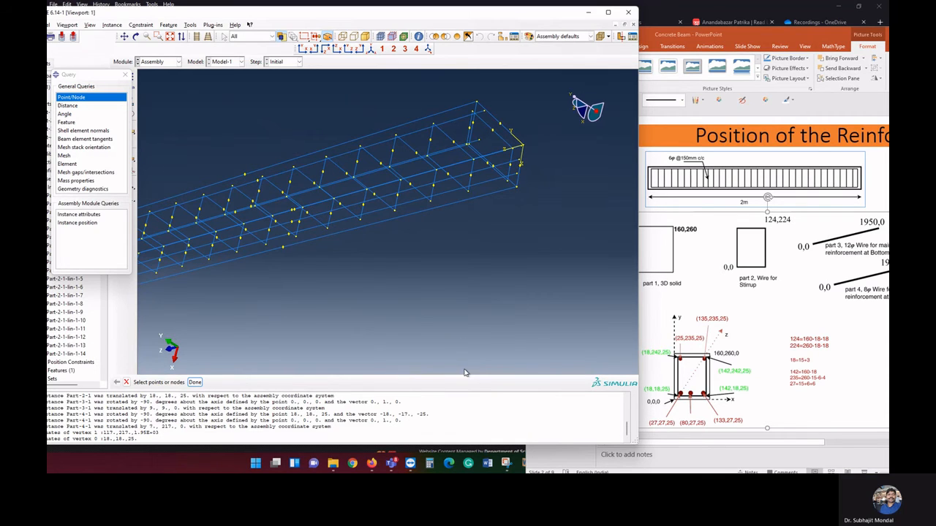
left_click(485, 113)
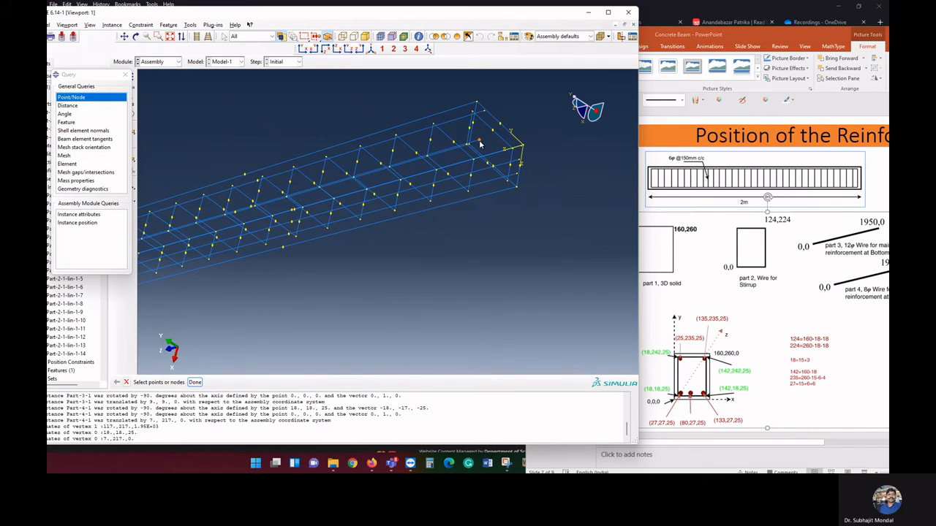
left_click(196, 382)
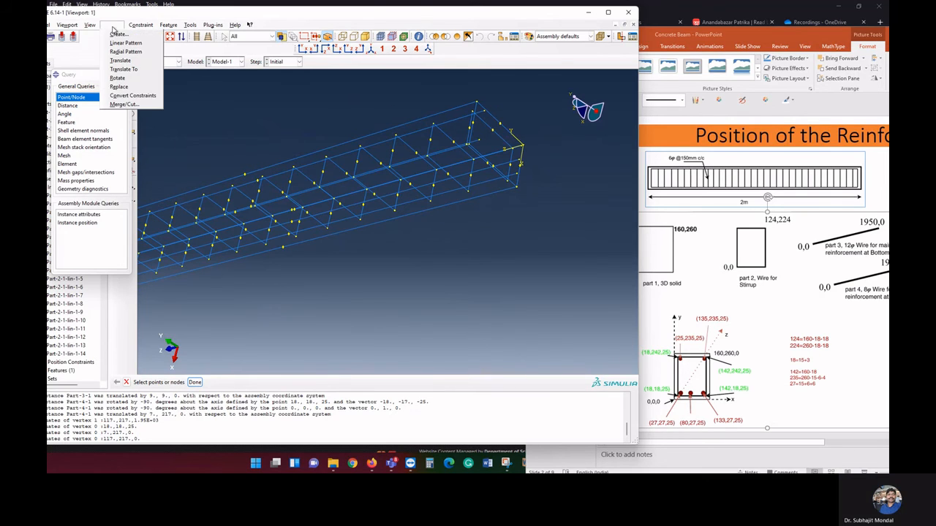
Translate the upper bar Part-4-1 from its end point near the origin to 25,235,25
left_click(112, 25)
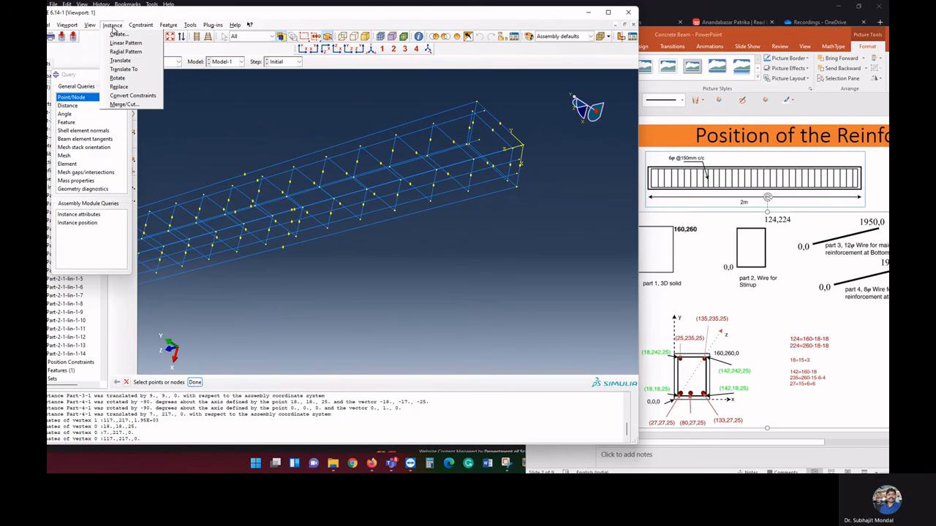
left_click(130, 68)
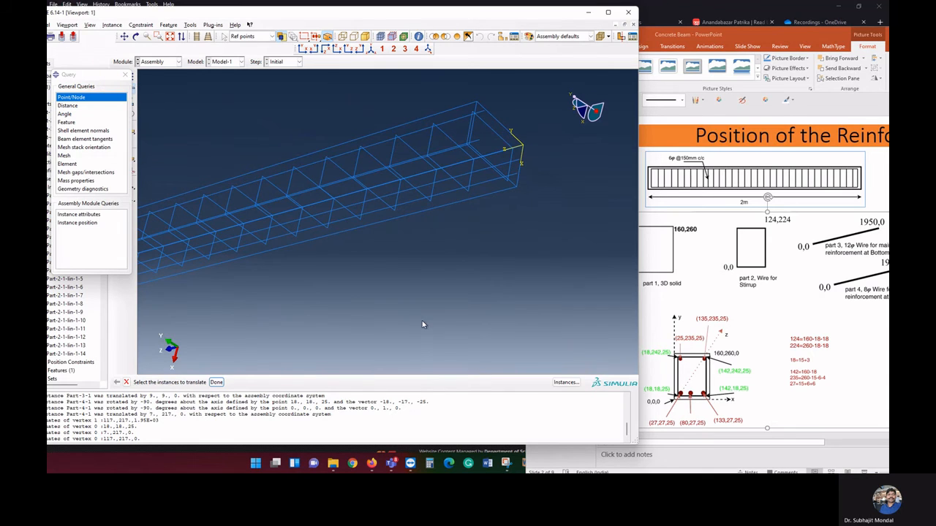
left_click(565, 385)
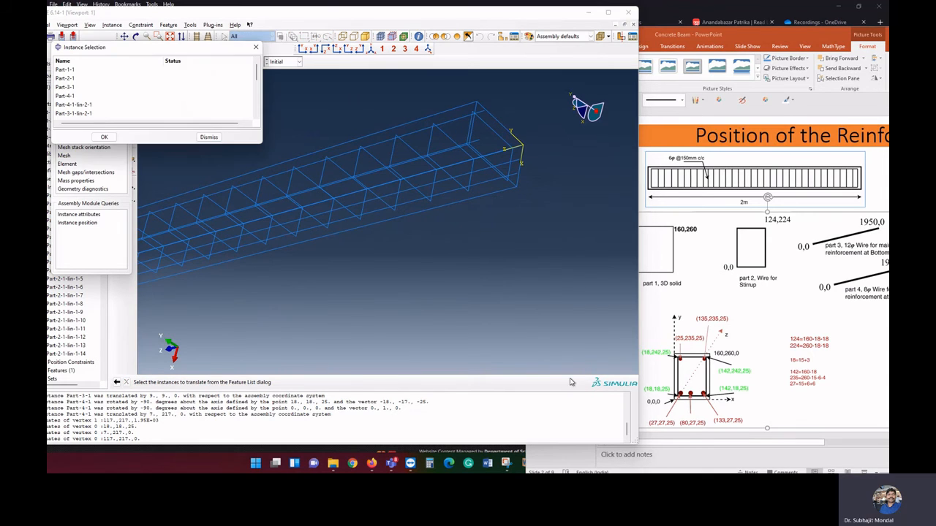
left_click(71, 106)
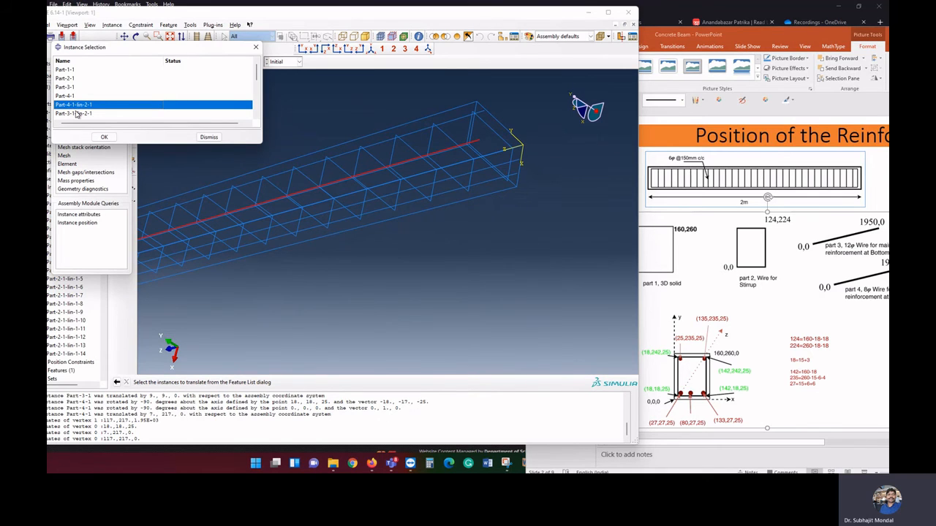
left_click(71, 97)
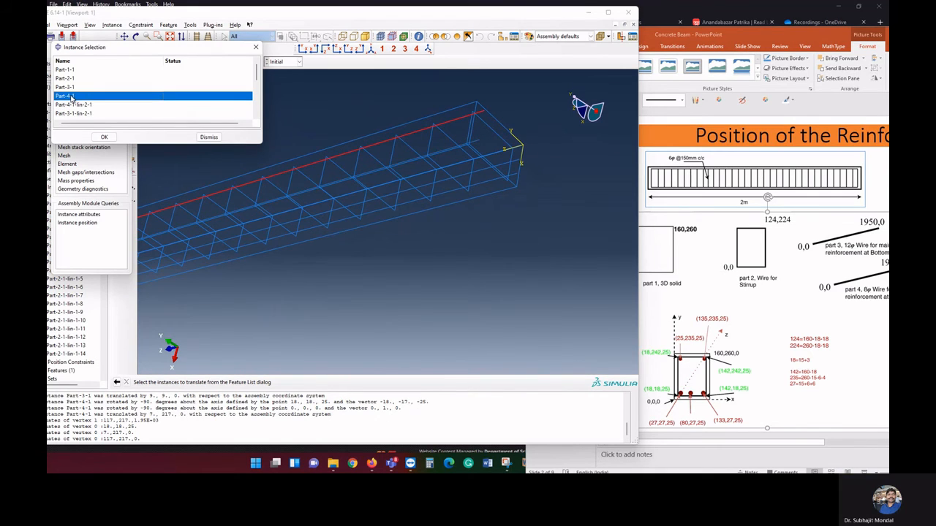
left_click(104, 138)
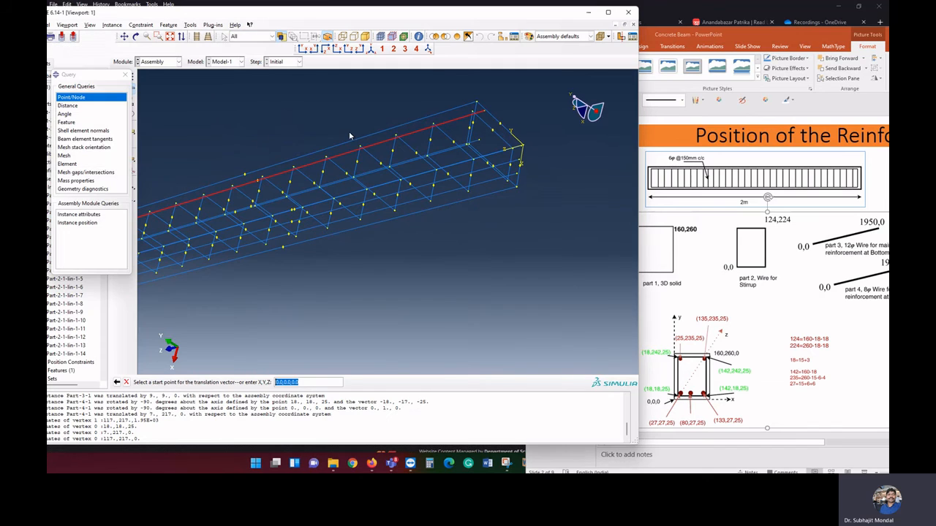
left_click(482, 112)
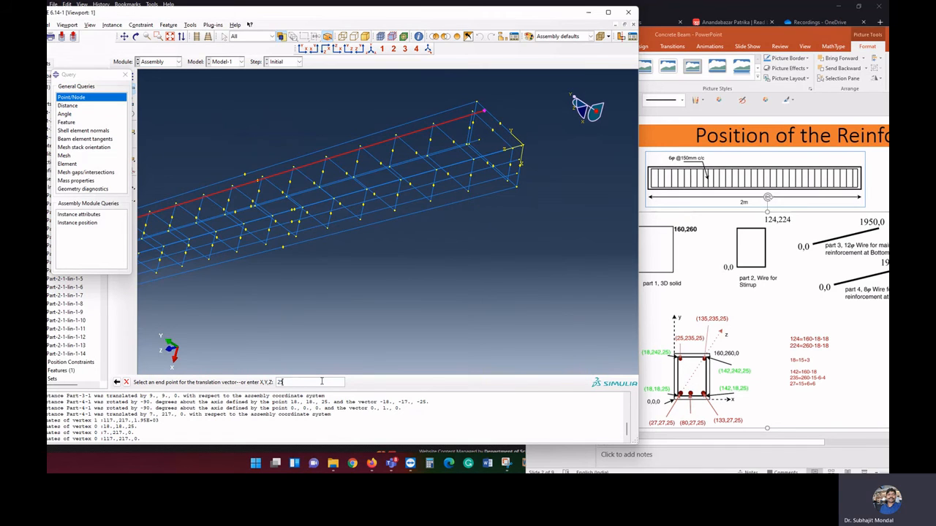
type(",235,2")
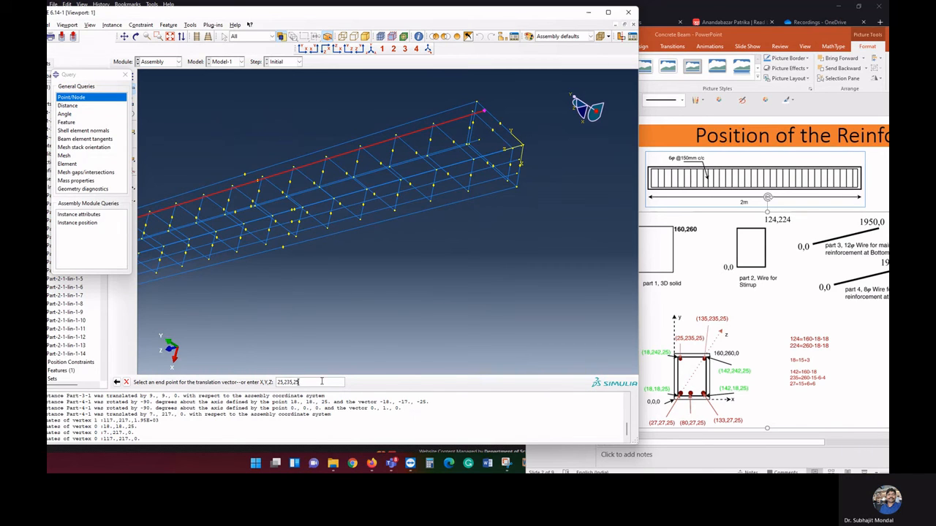
type("5")
key("Return")
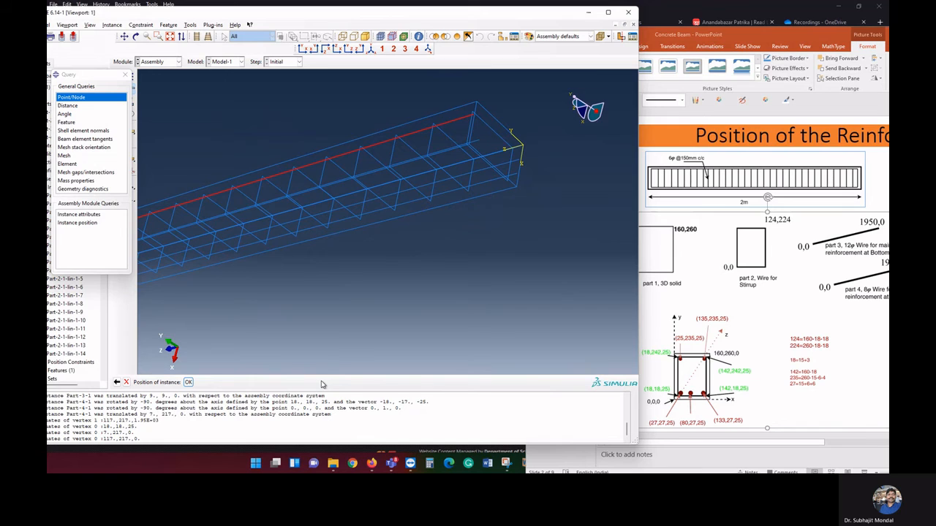
left_click(188, 381)
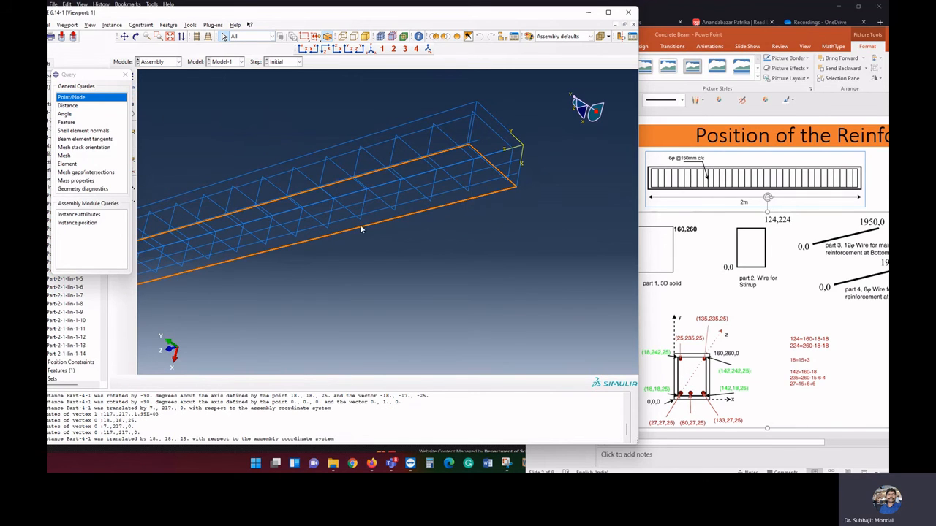
Translate the second upper bar Part-4-1-lin-2-1 from its end point near the origin to 135,235,25
left_click(112, 24)
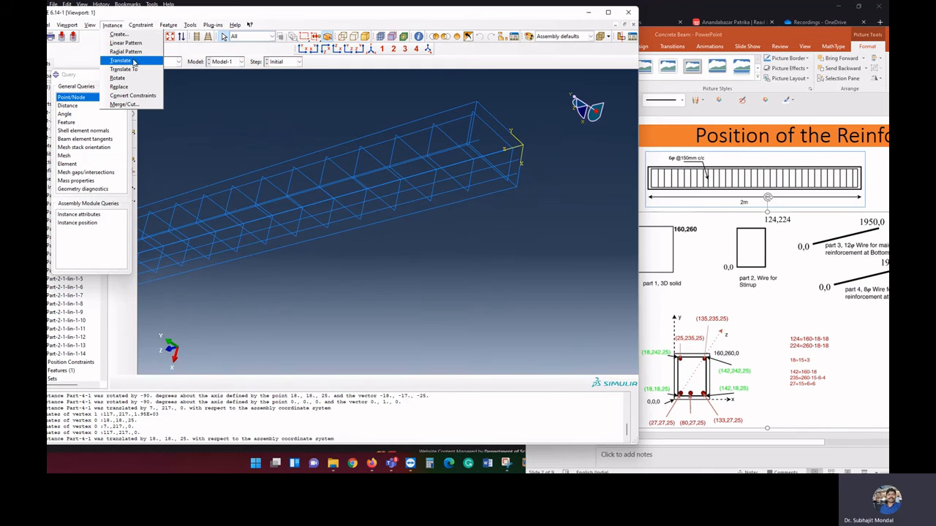
left_click(133, 61)
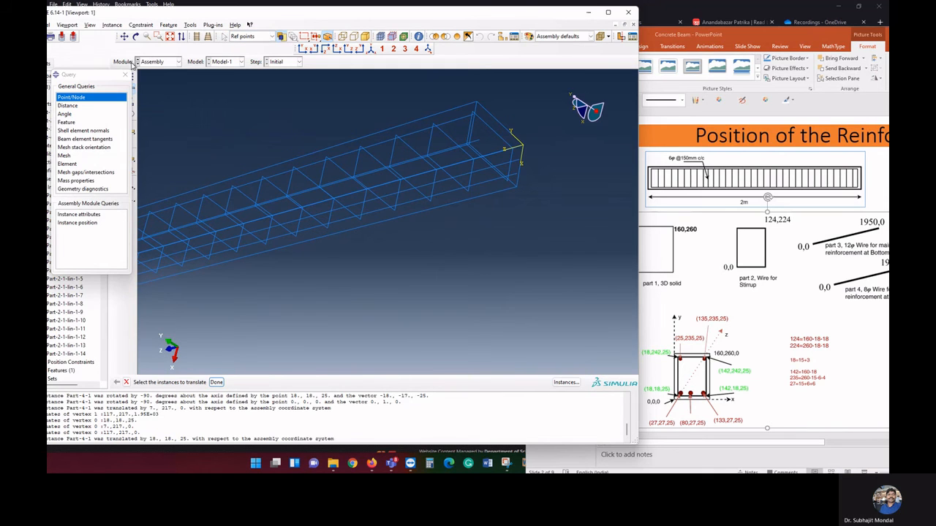
left_click(565, 383)
left_click(83, 106)
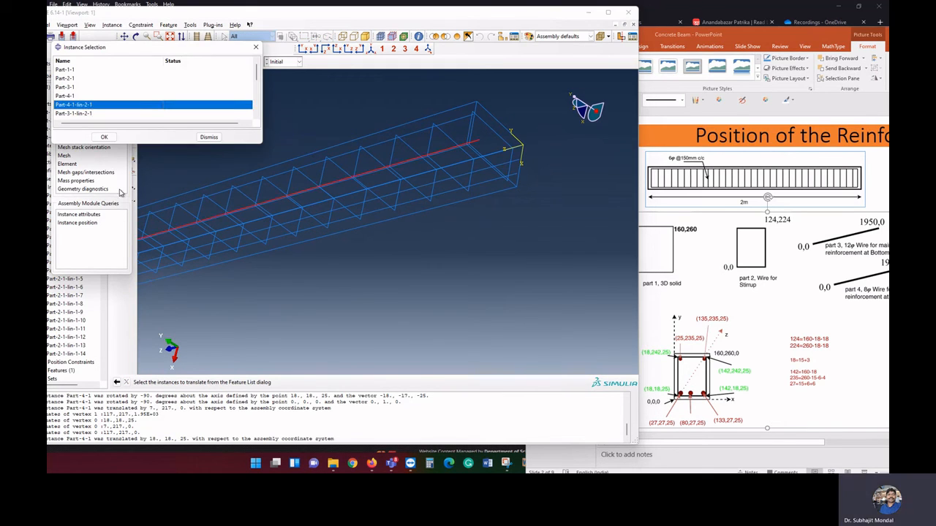
left_click(104, 137)
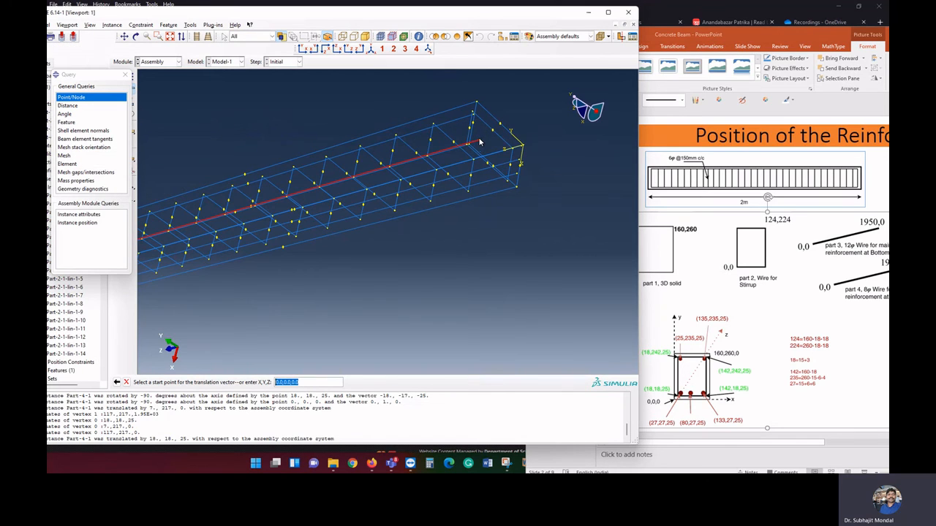
left_click(480, 144)
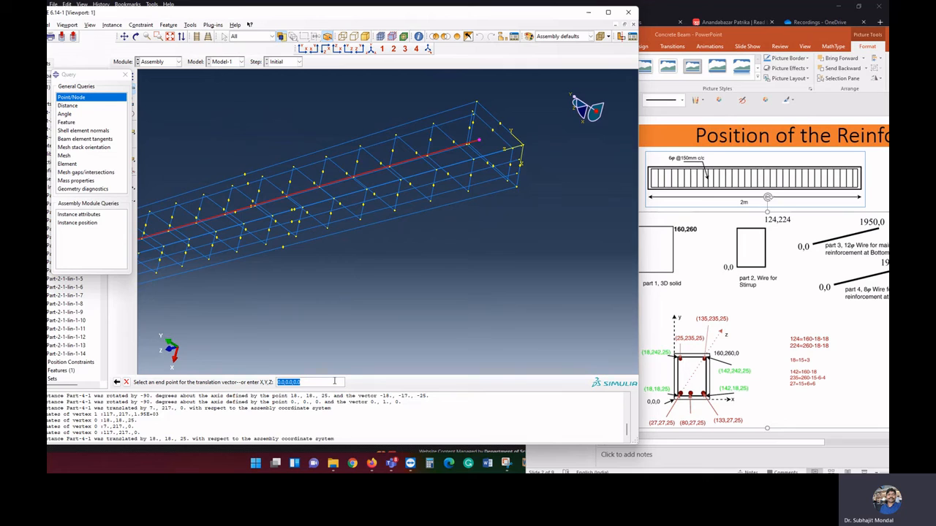
type("135,235,25")
key("Return")
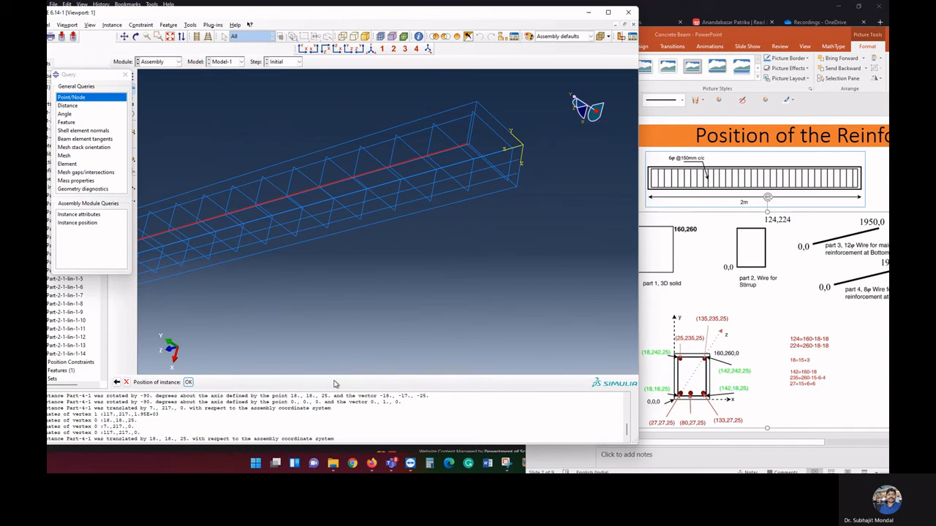
left_click(189, 382)
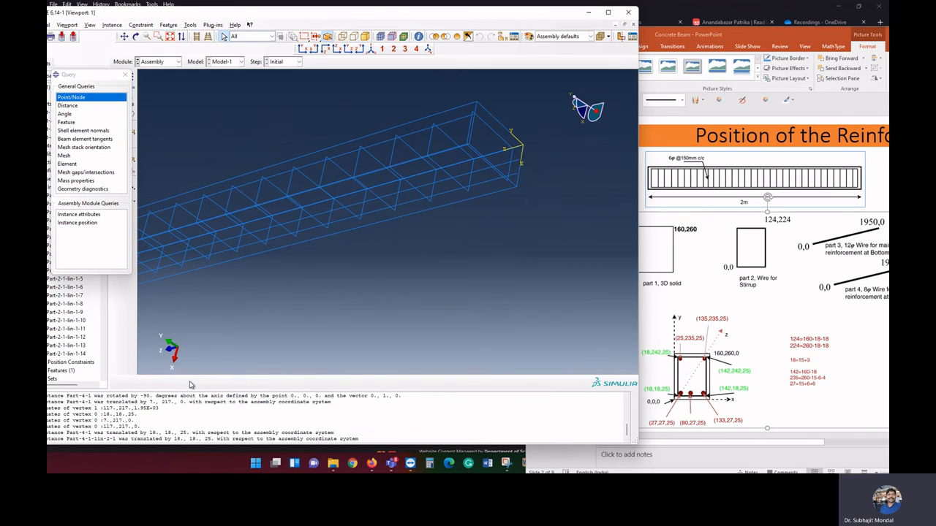
Query the coordinates of the bottom bar's end point nearest the coordinate origin
left_click(136, 36)
left_click_drag(429, 154, 426, 191)
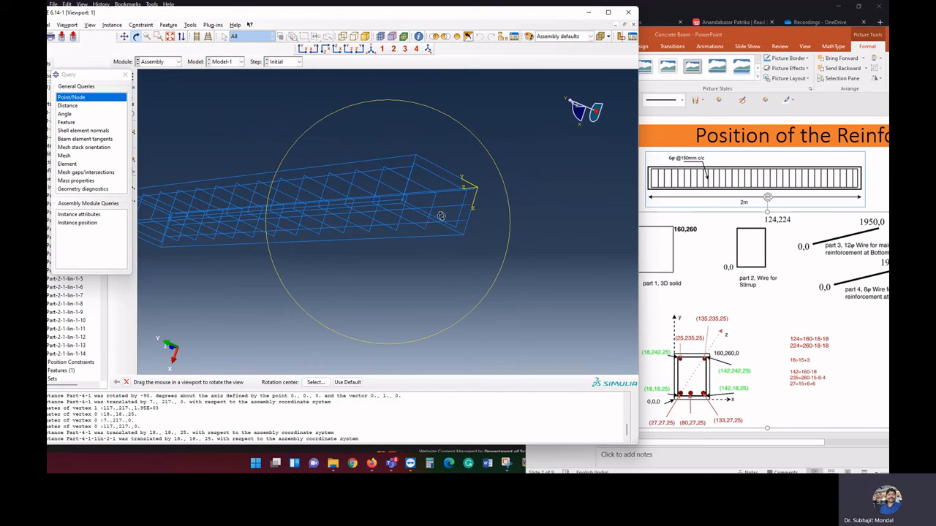
left_click_drag(436, 219, 399, 225)
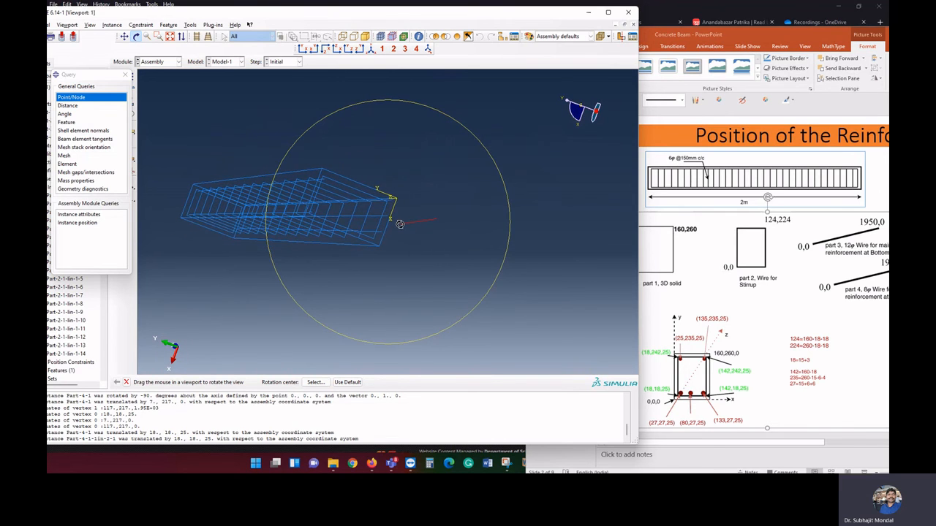
right_click(412, 236)
left_click(443, 299)
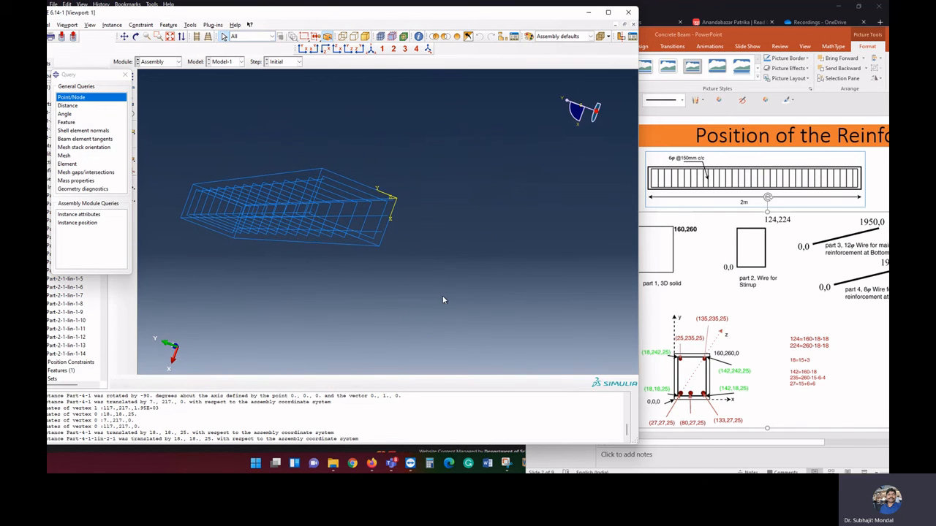
left_click(77, 97)
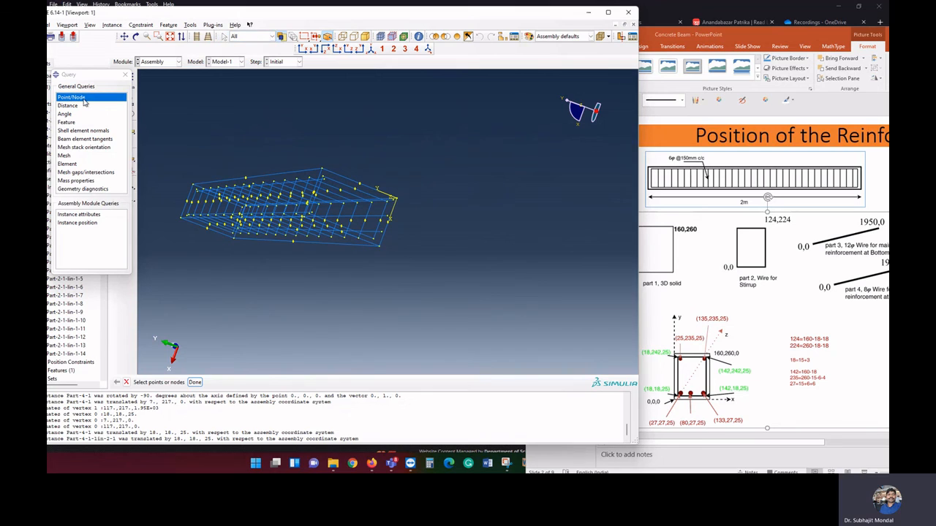
left_click(393, 203)
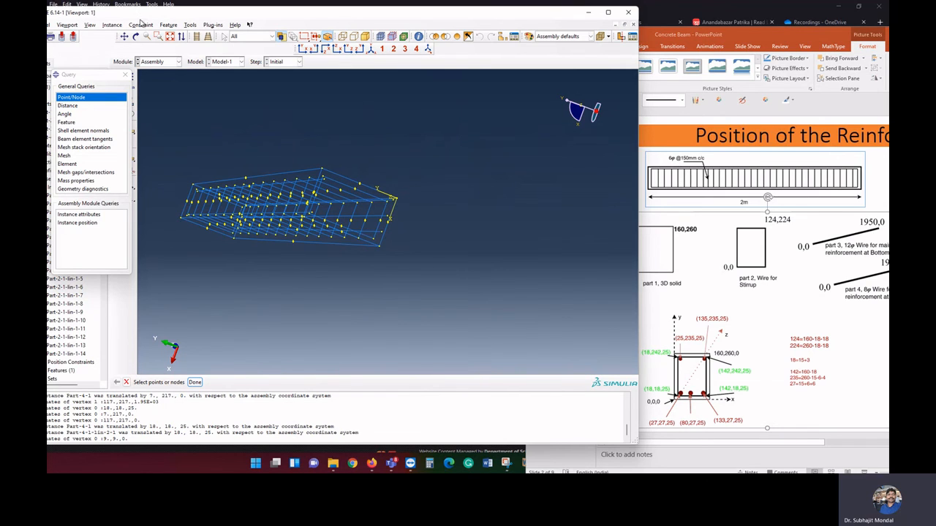
Translate the bottom bar Part-3-1 from its end point near the origin to 27,27,25
left_click(111, 24)
left_click(121, 61)
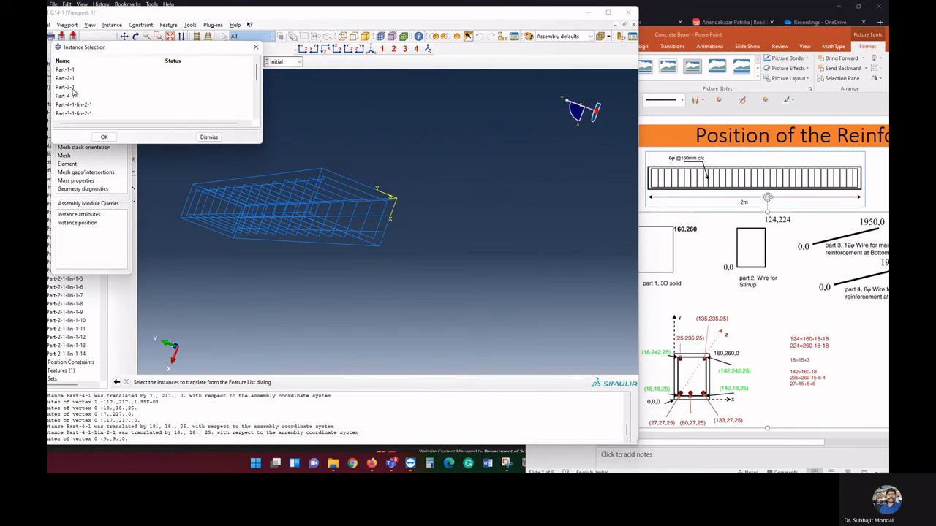
left_click(73, 96)
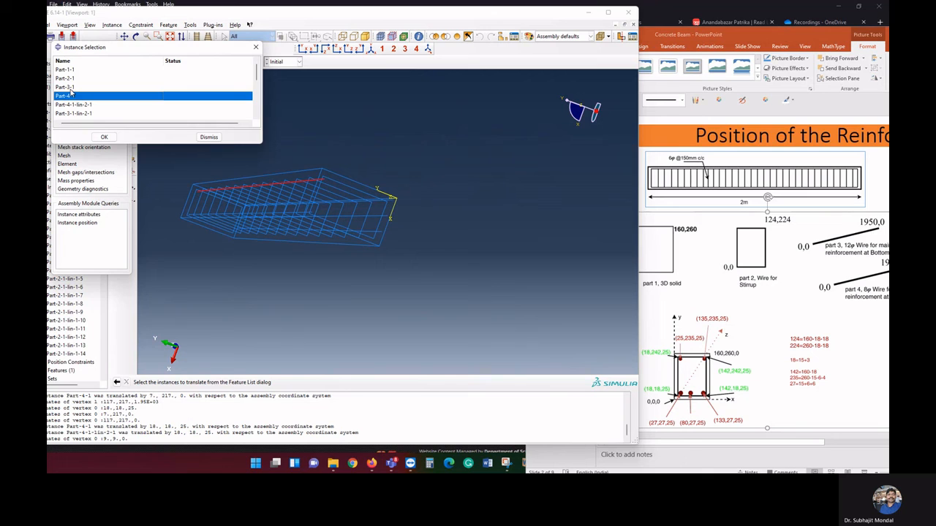
left_click(73, 114)
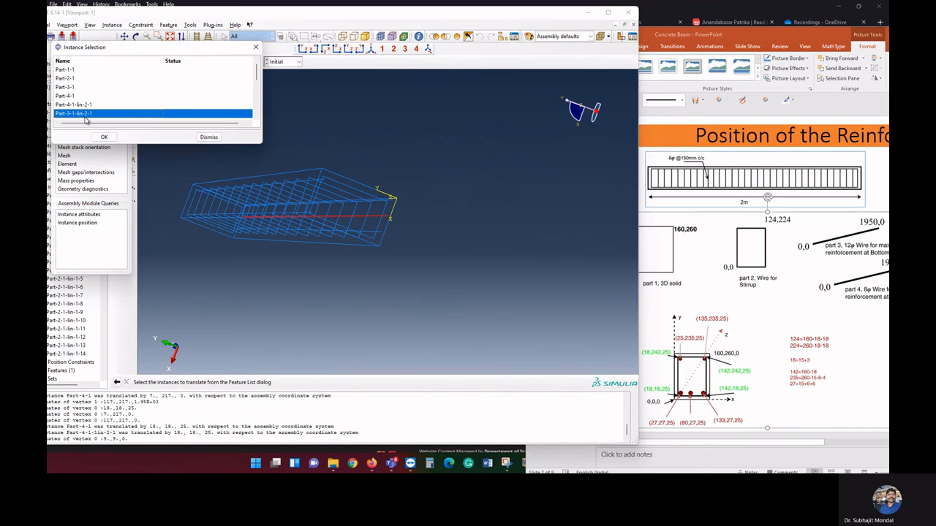
scroll(85, 121, "down", 2)
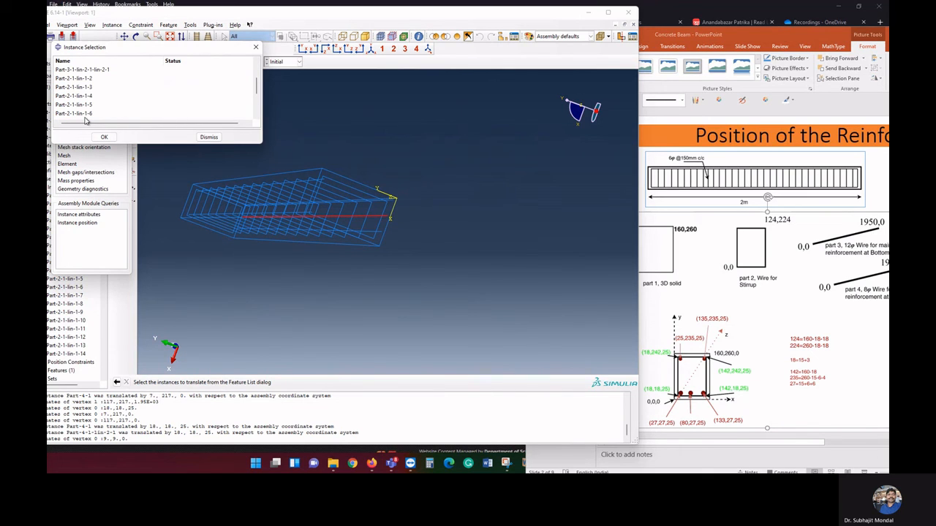
scroll(84, 121, "up", 2)
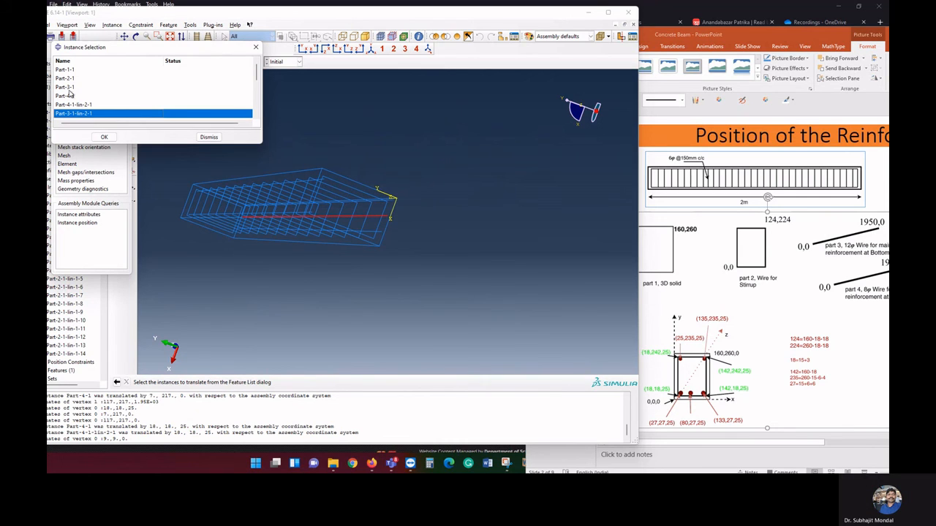
left_click(68, 88)
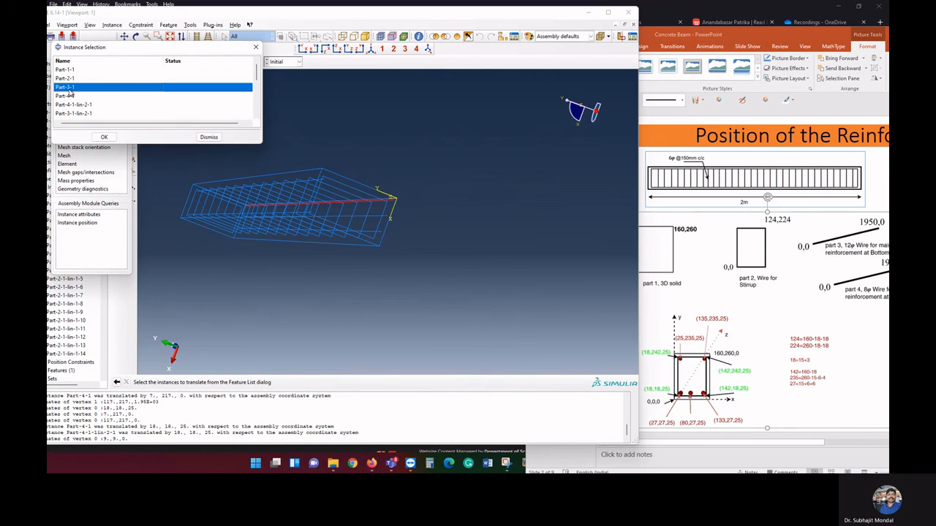
left_click(103, 137)
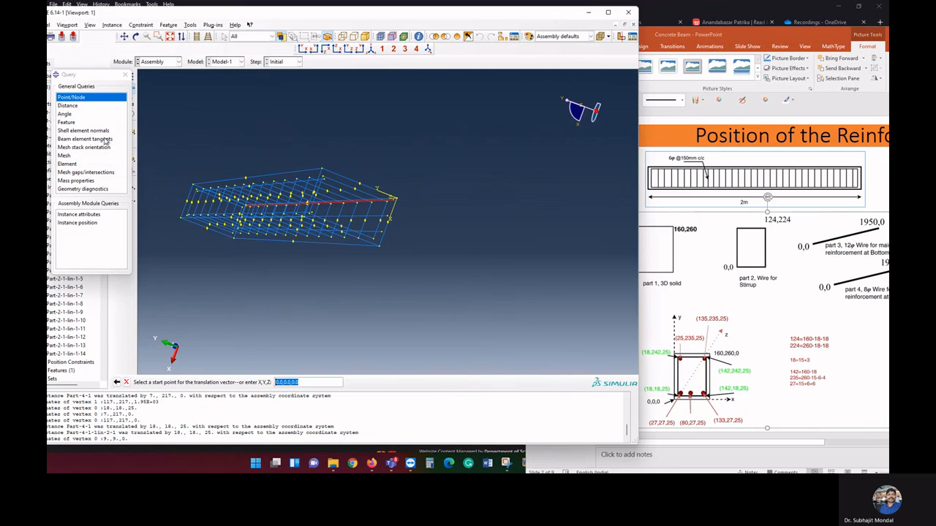
left_click(393, 201)
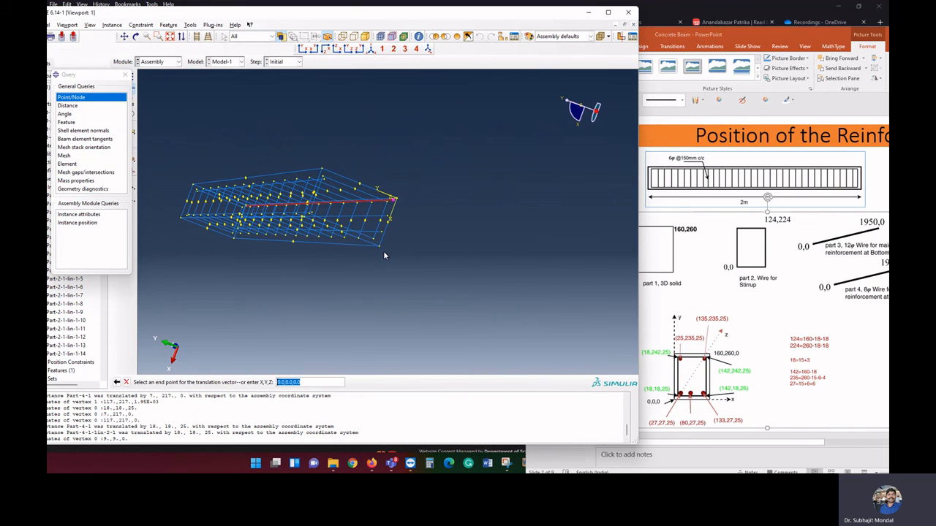
type("27,27,25")
key("Return")
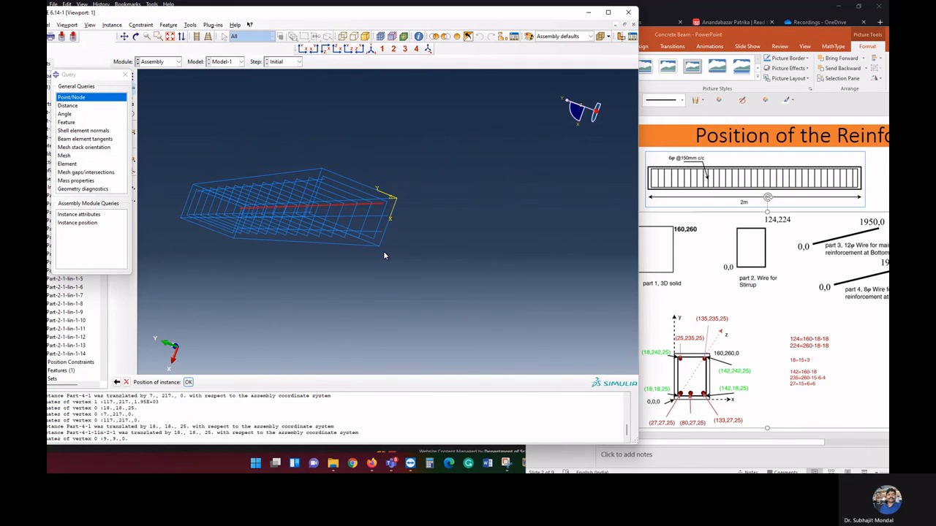
left_click(189, 382)
Translate the middle bottom bar Part-3-1-lin-2-1 from its end point near the origin to 80,27,25
left_click(112, 24)
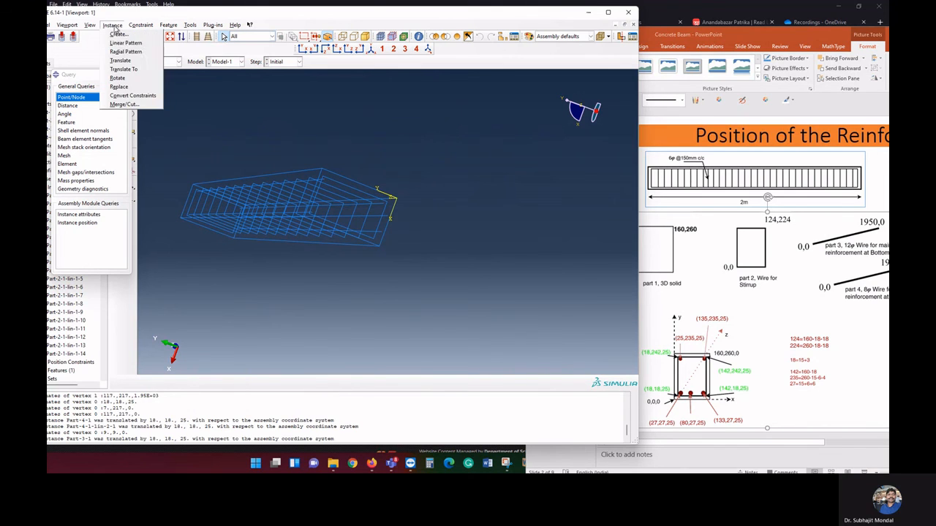
left_click(130, 60)
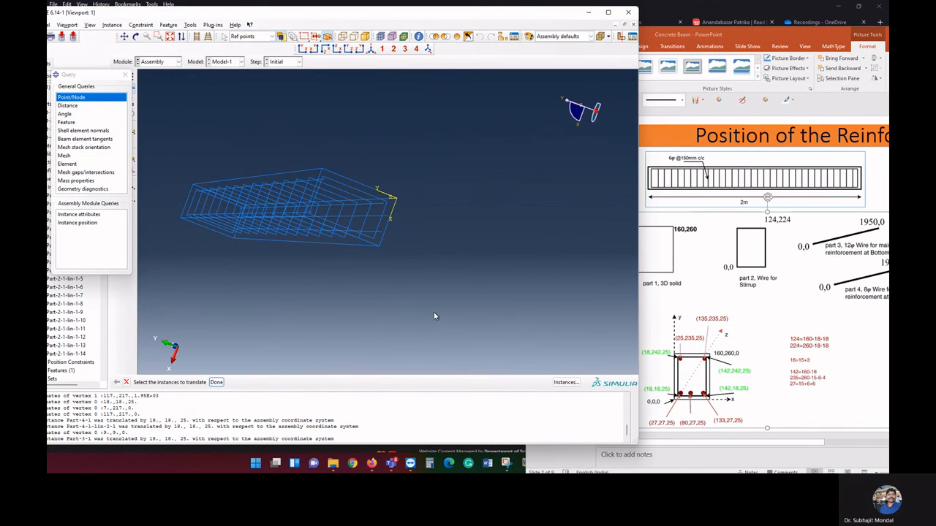
left_click(374, 218)
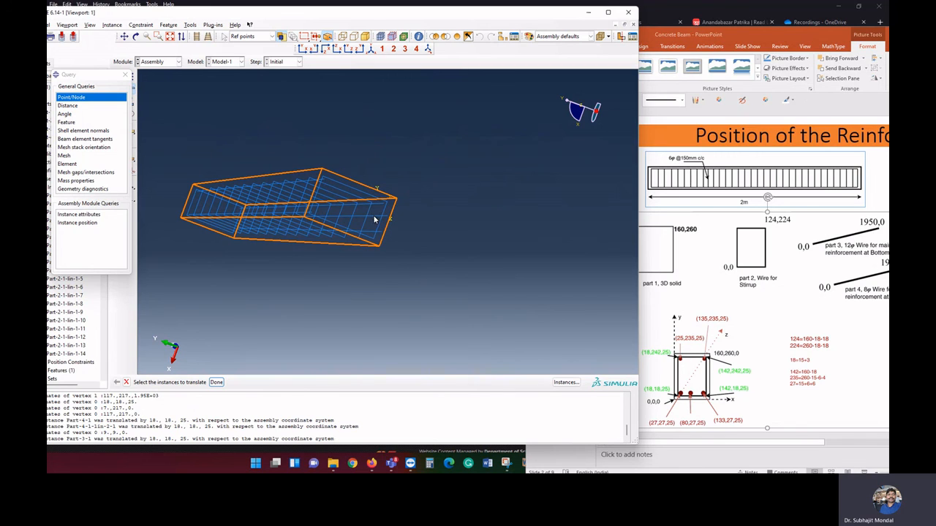
left_click(566, 383)
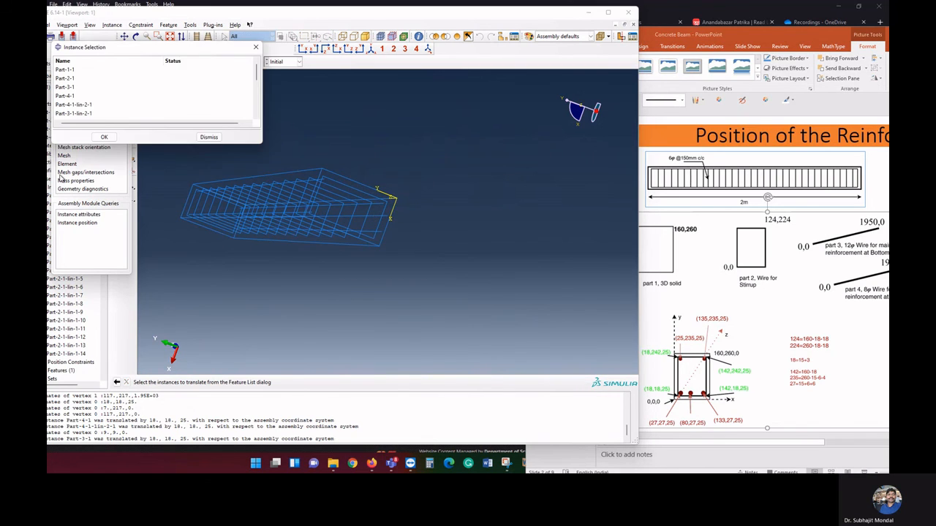
left_click(77, 106)
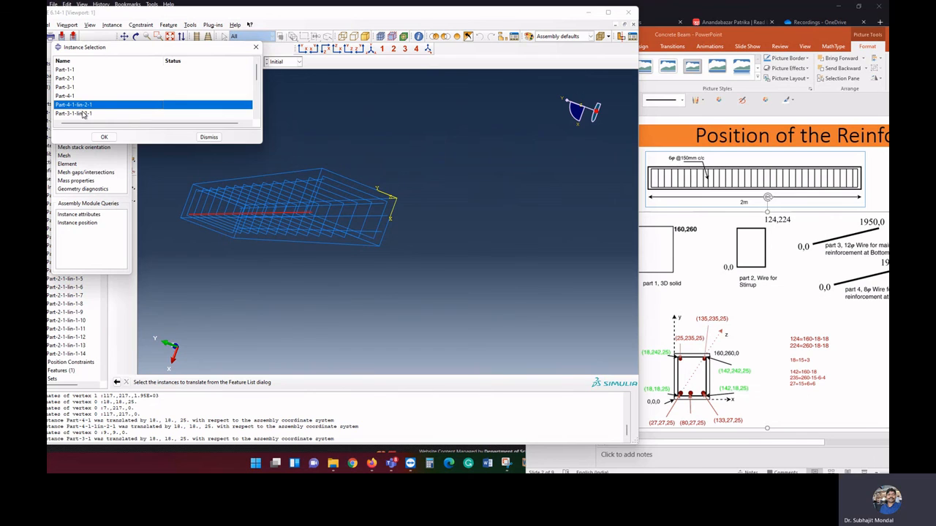
left_click(101, 139)
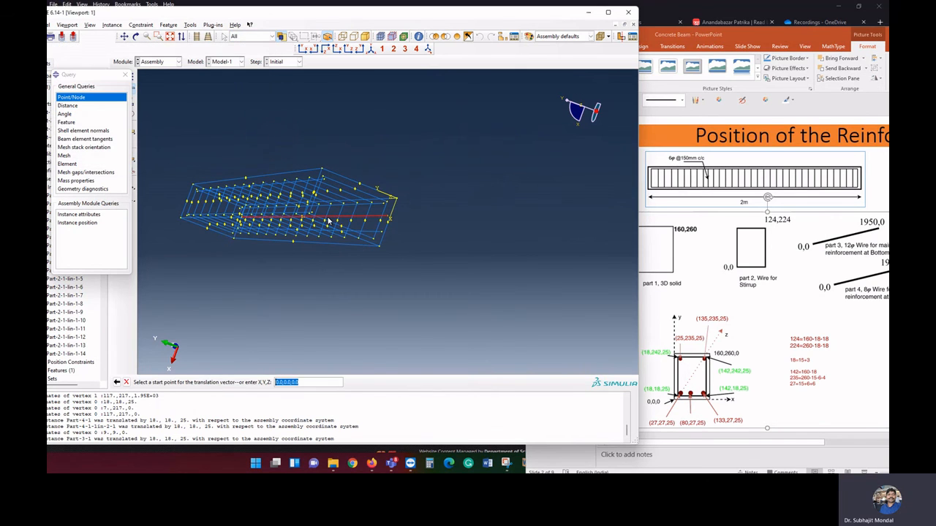
left_click(388, 219)
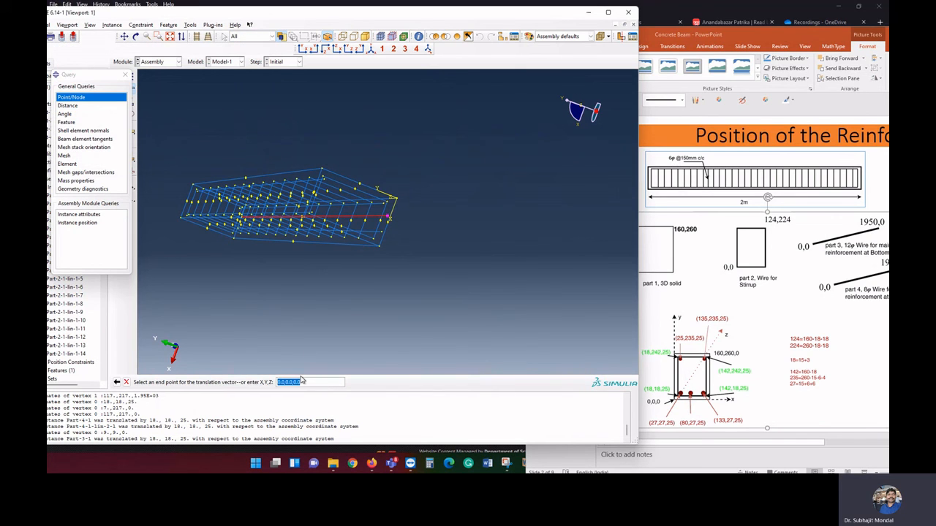
type("80,27")
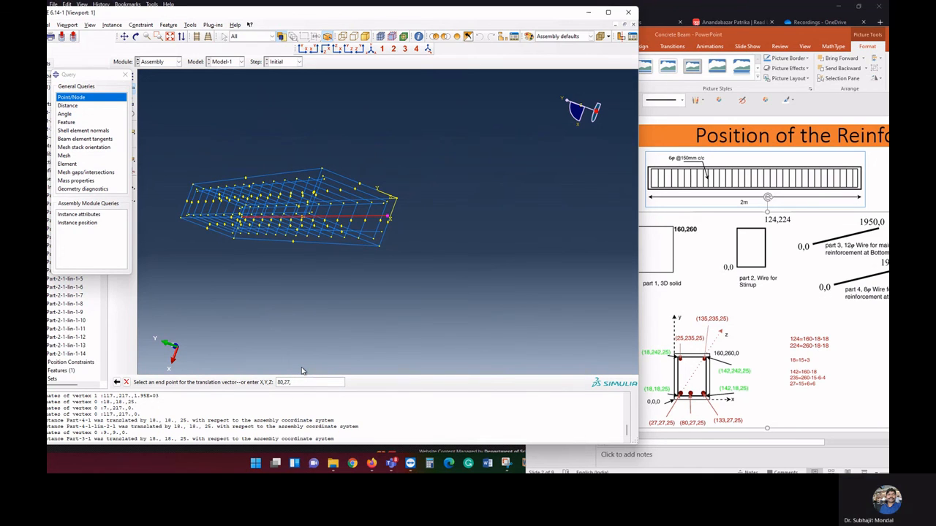
type(",25")
key("Return")
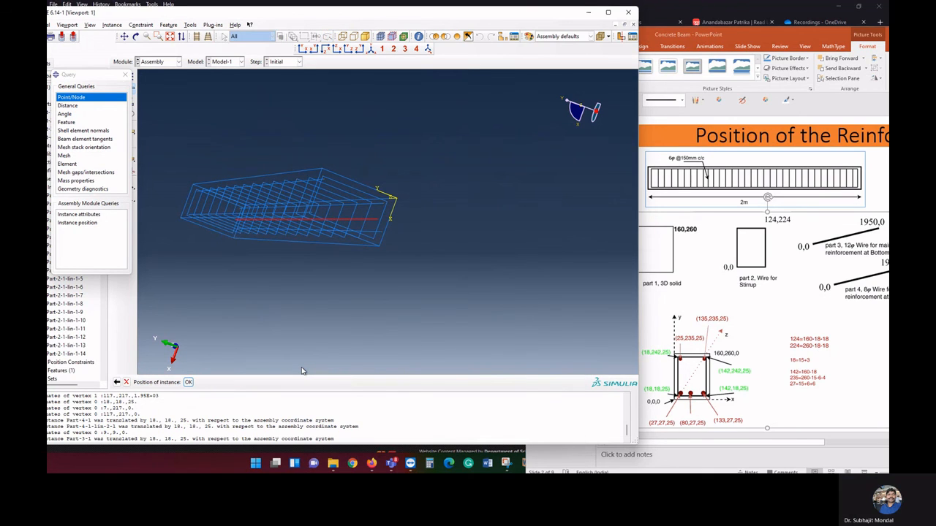
left_click(188, 381)
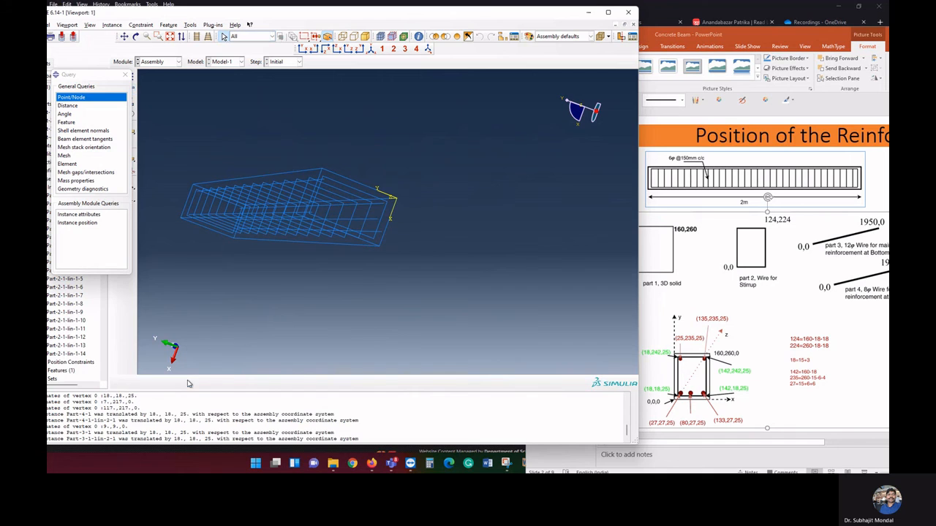
Translate the third bottom bar Part-3-1-lin-2-1-lin-2-1 from its end point near the origin to 133,27,25
left_click(113, 24)
left_click(120, 63)
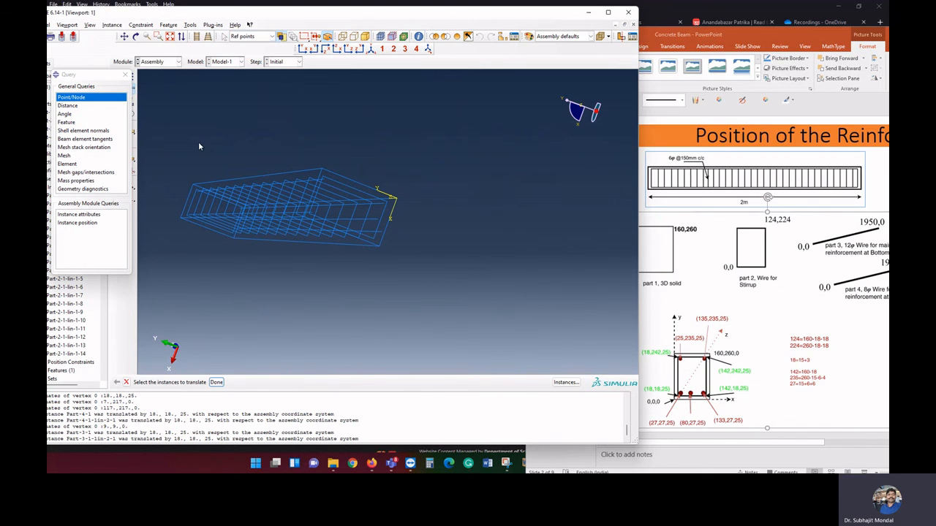
left_click(565, 381)
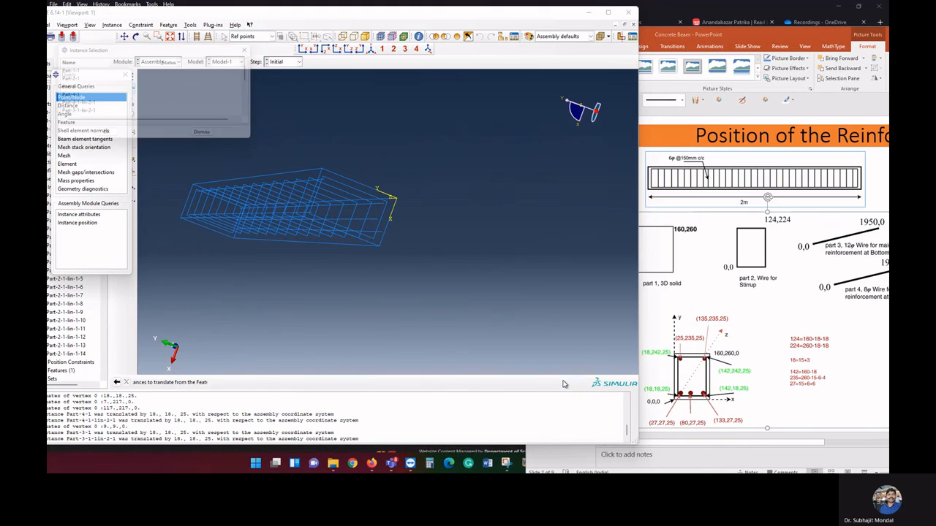
scroll(101, 117, "down", 1)
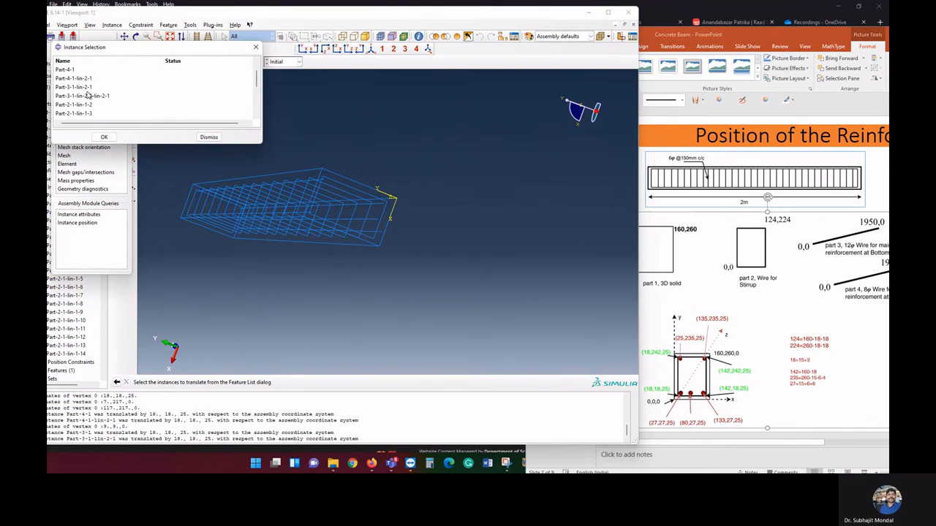
left_click(87, 88)
left_click(87, 96)
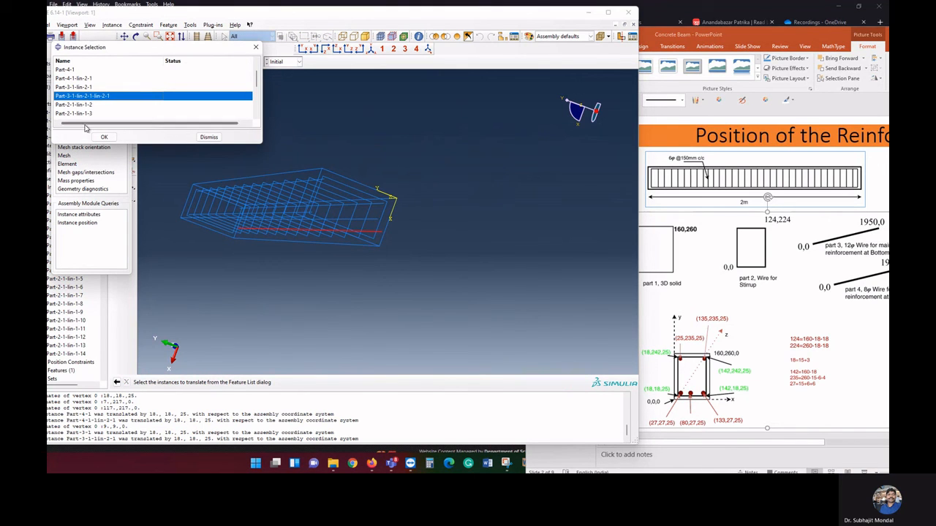
left_click(103, 138)
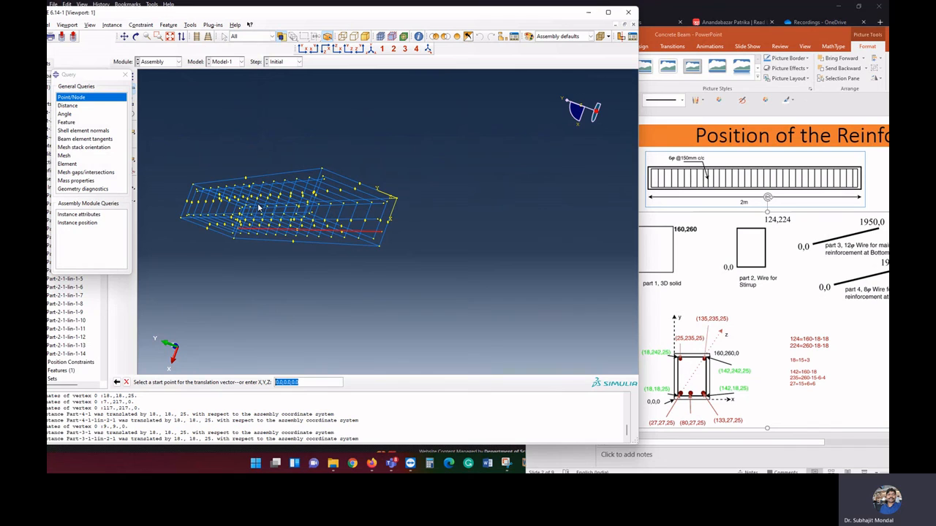
left_click(381, 232)
type("133")
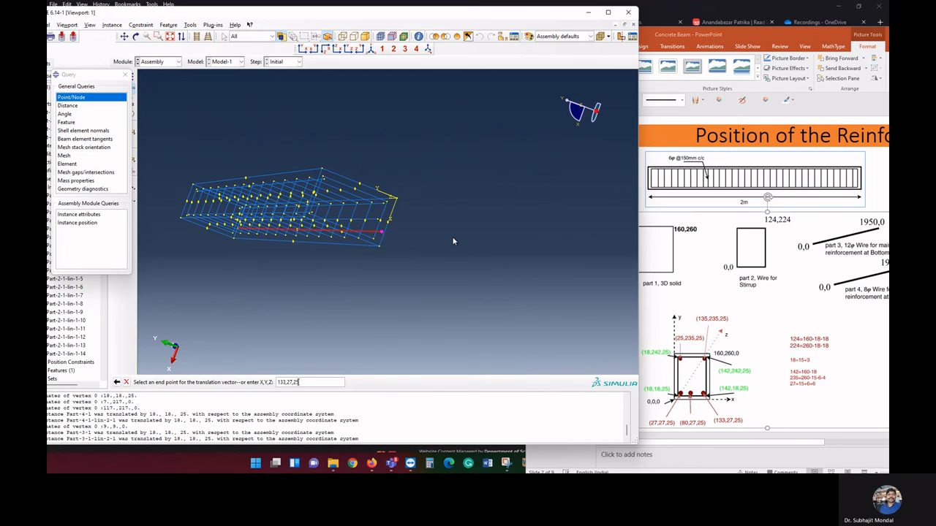
type(",27,25")
key("Return")
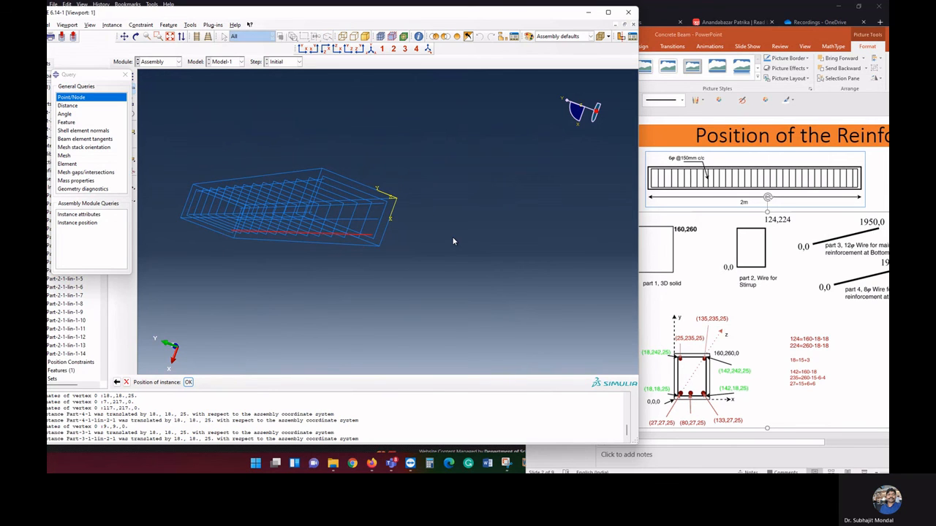
left_click(188, 381)
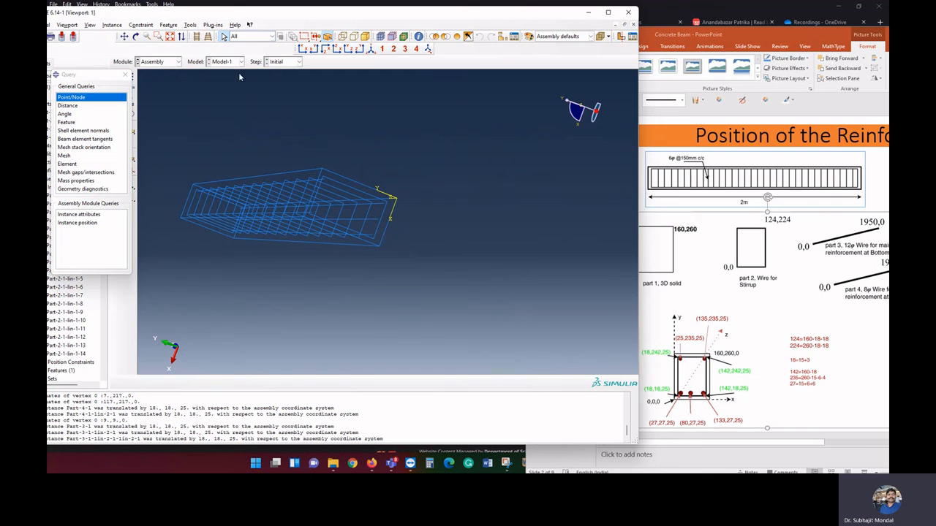
Query the coordinates of the first stirrup's lower corner and the near end points of the adjacent outer and middle bottom bars
left_click(136, 36)
left_click_drag(425, 228, 375, 226)
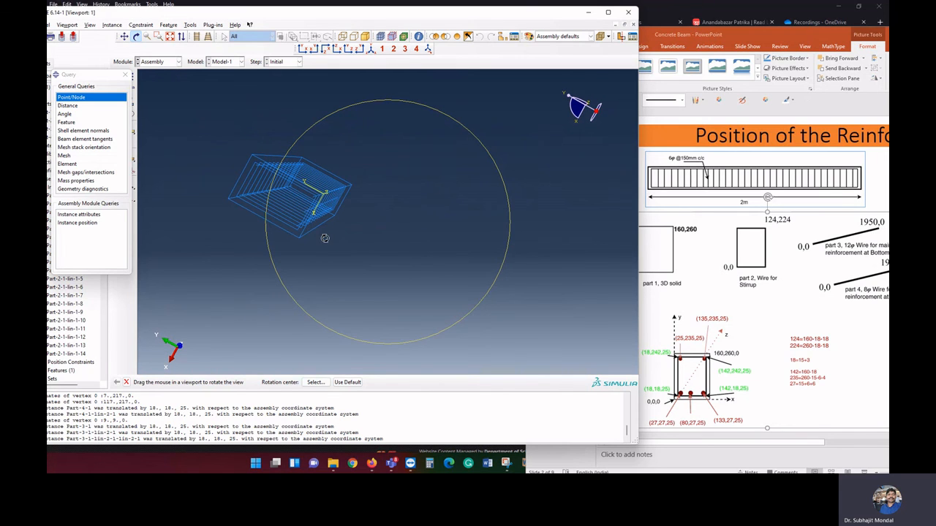
left_click(158, 38)
left_click_drag(264, 185, 335, 229)
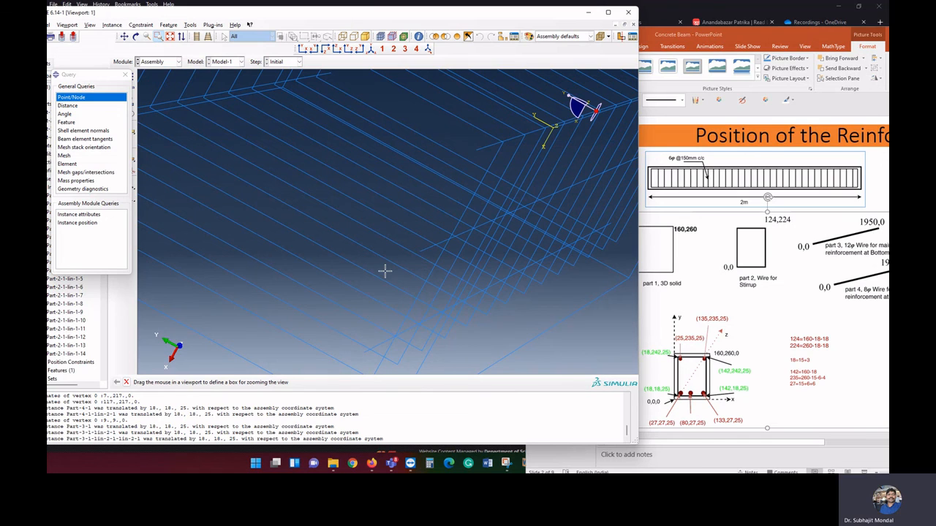
left_click(124, 37)
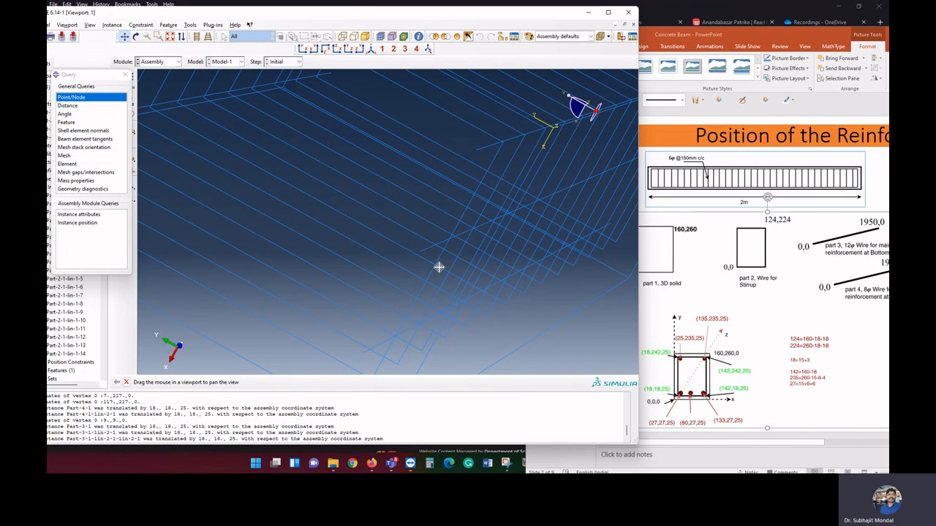
left_click_drag(438, 268, 468, 182)
right_click(383, 247)
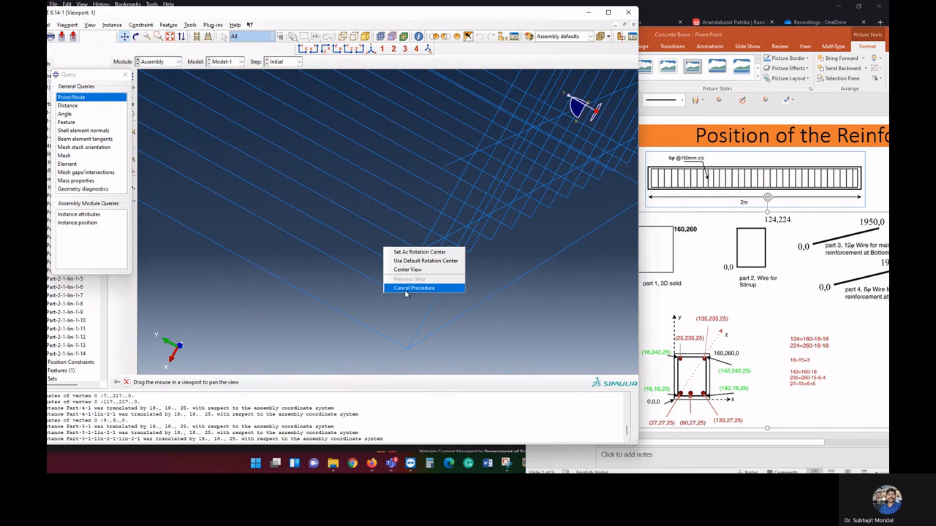
left_click(410, 289)
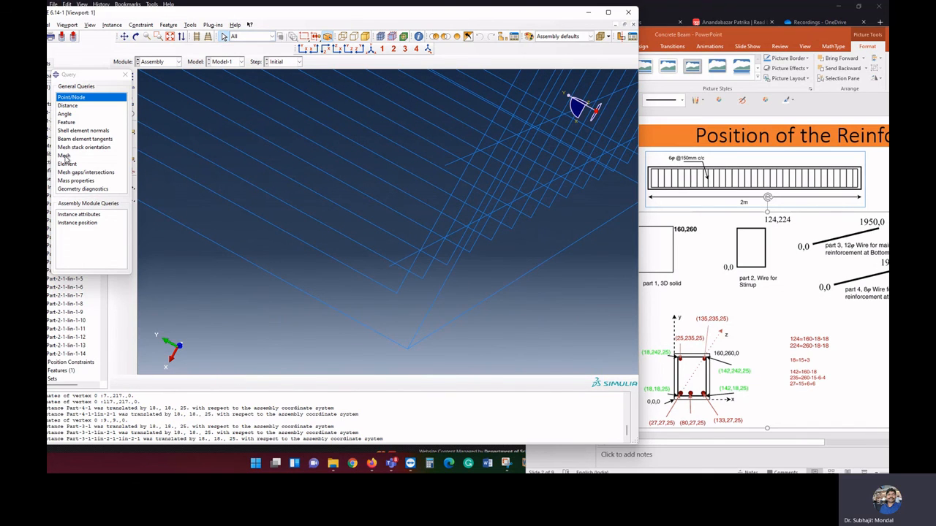
left_click(397, 293)
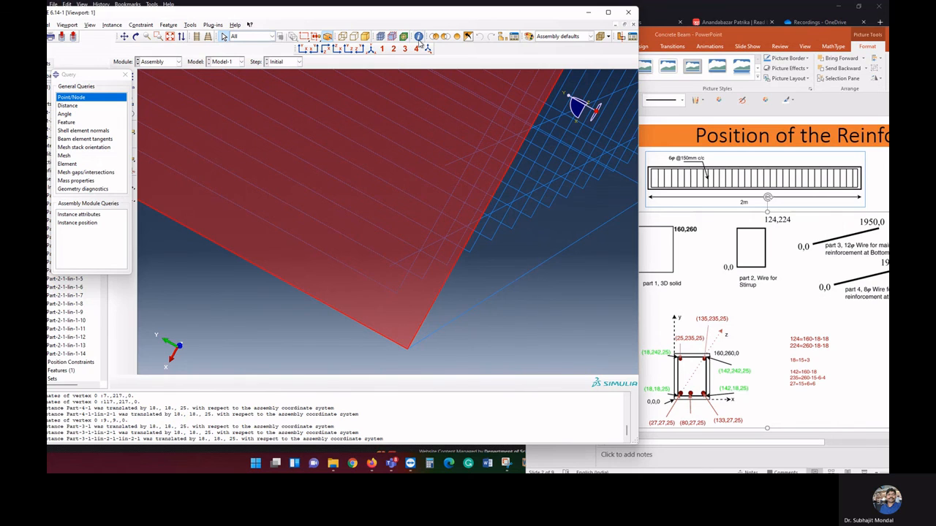
left_click(114, 99)
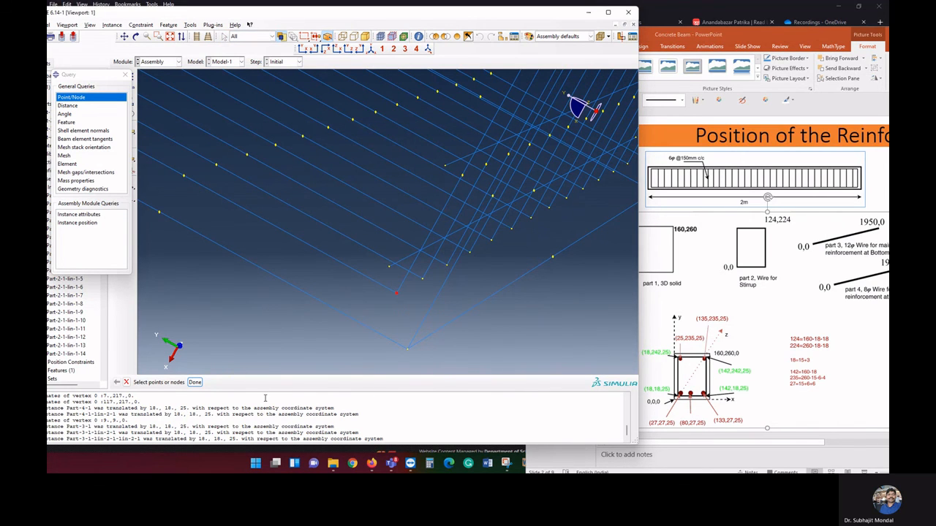
left_click(196, 382)
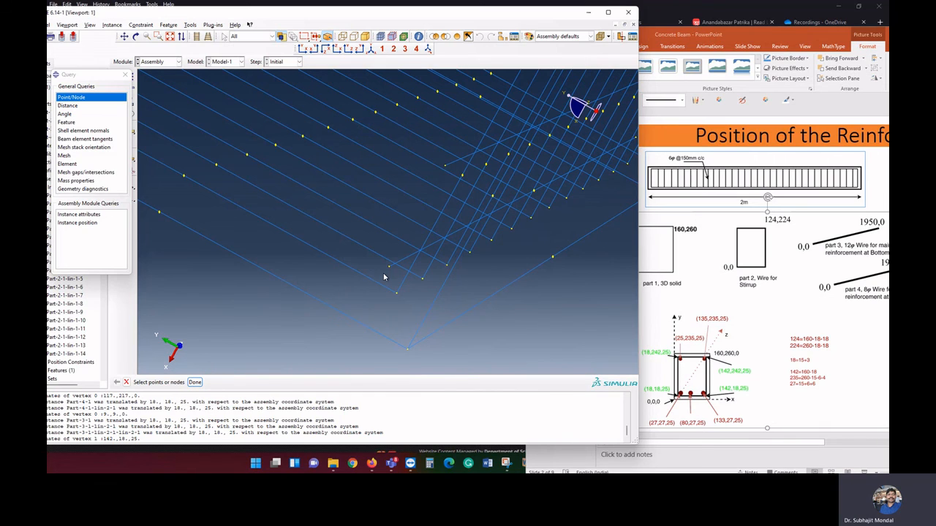
left_click(195, 382)
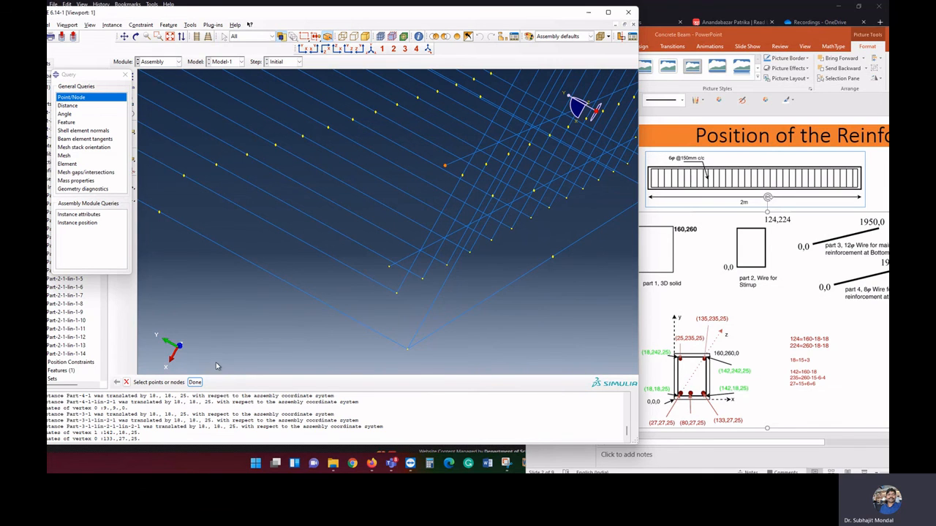
left_click(197, 383)
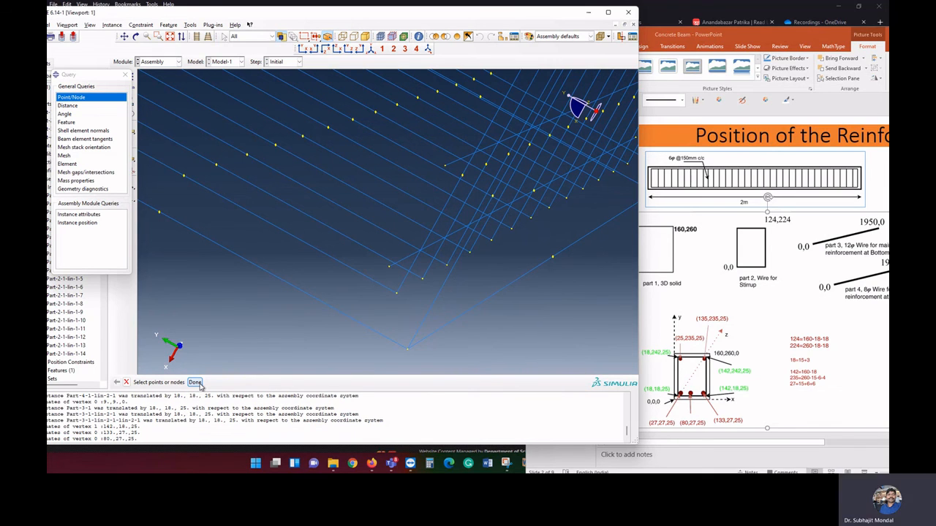
left_click(125, 75)
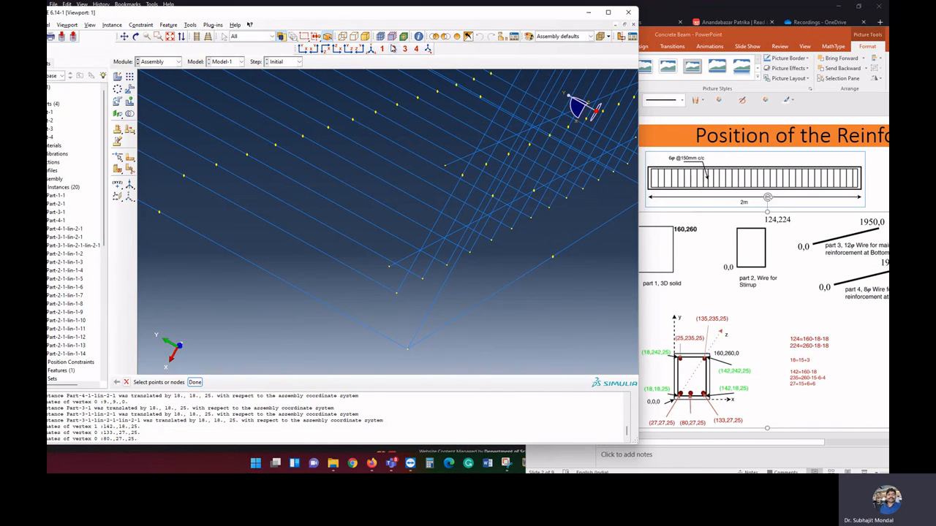
Show the whole assembly in an isometric wireframe view and end the point query
left_click(365, 37)
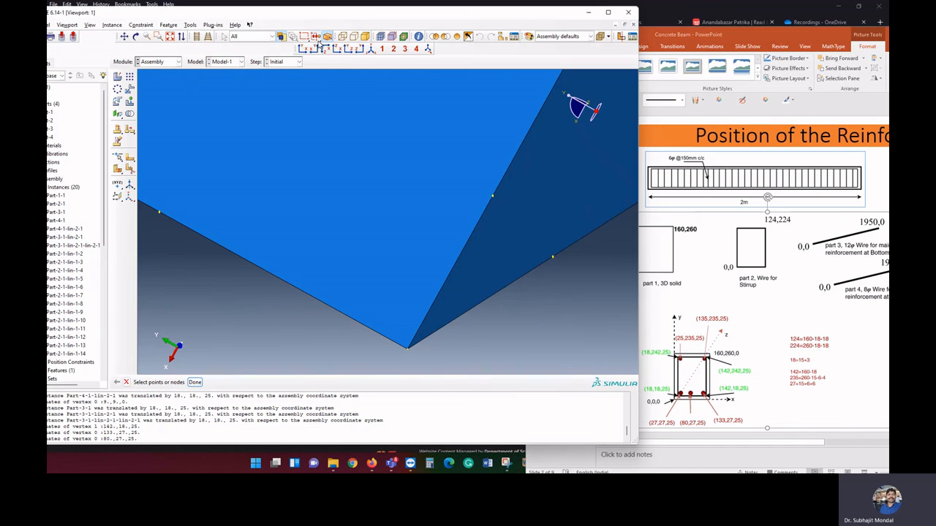
left_click(371, 49)
left_click(343, 37)
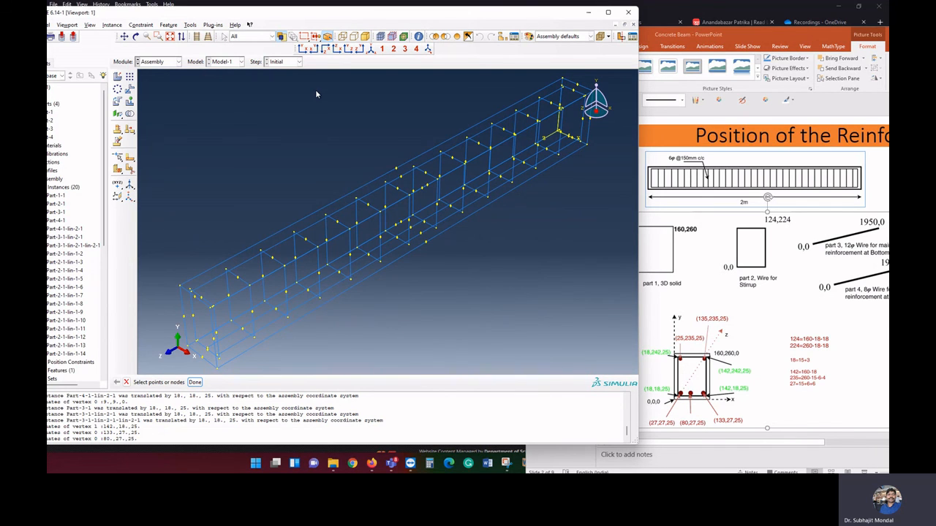
left_click(195, 382)
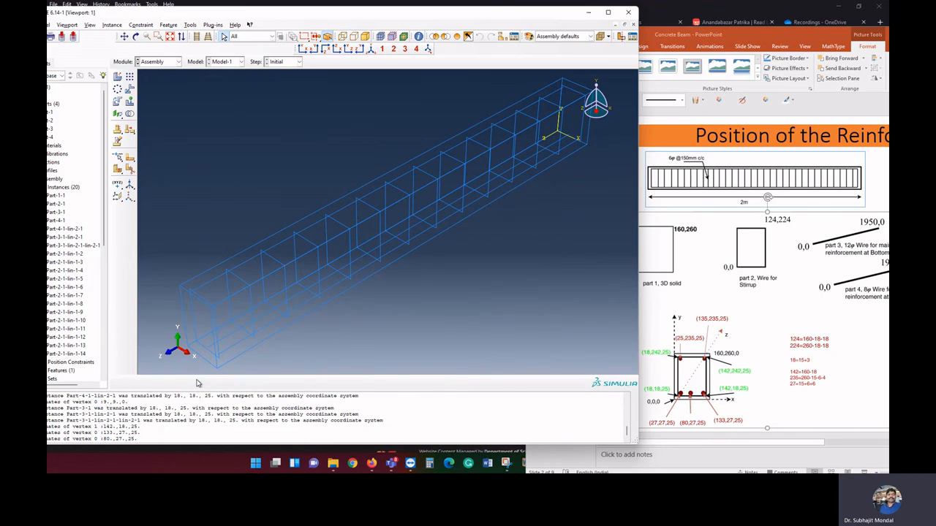
Switch from the Assembly module to the Property module
left_click(157, 62)
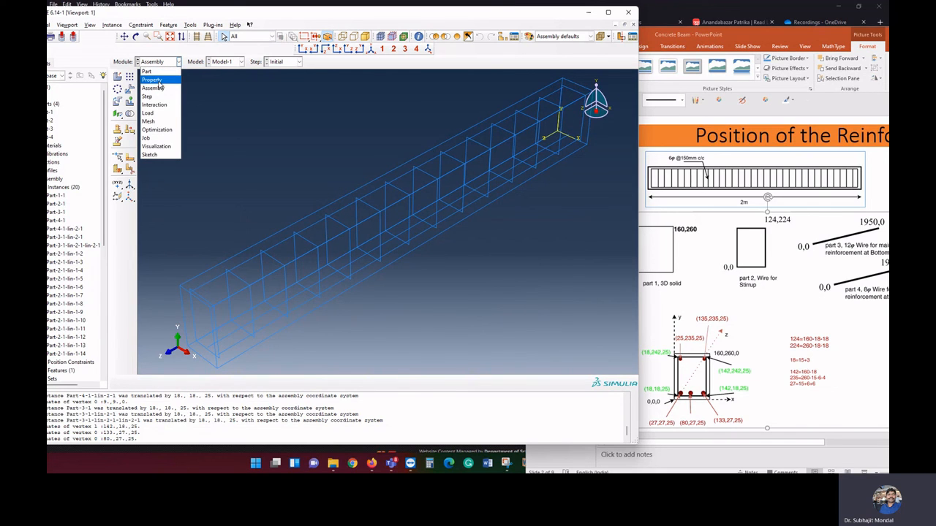